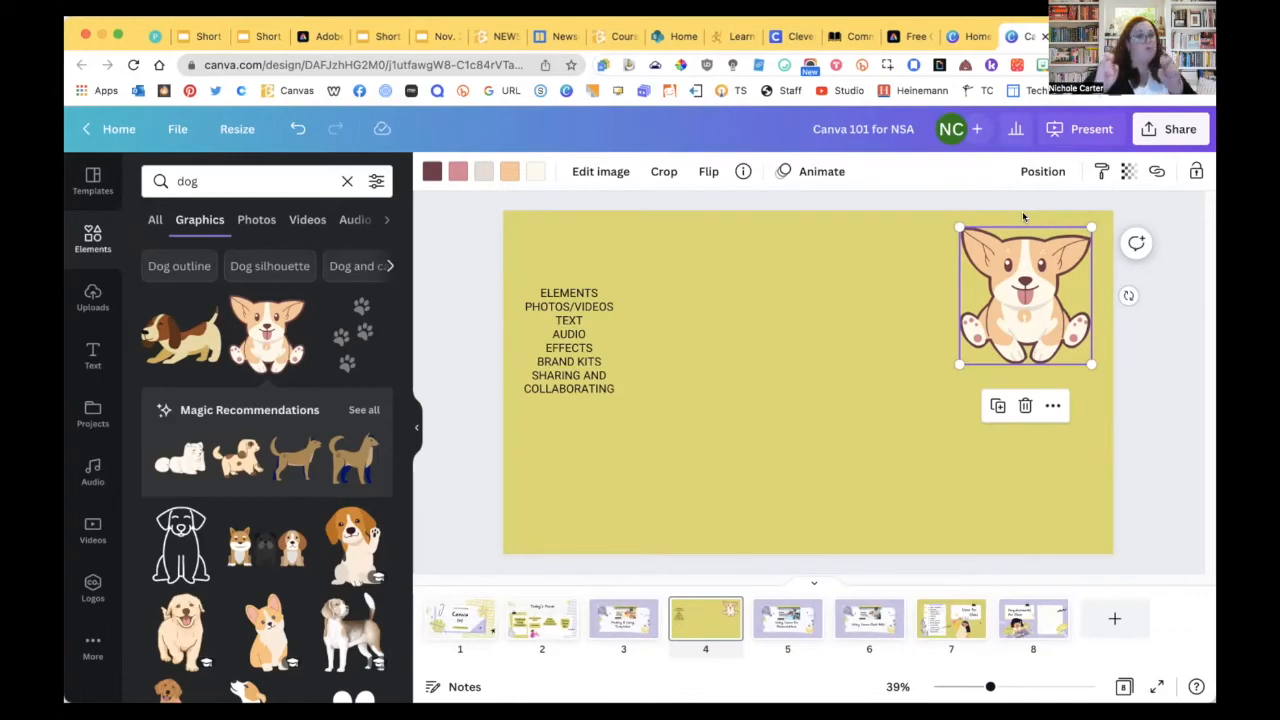
- Add the gray paw-print trail graphic, tilt it clockwise, and place it leading up to the corgi's feet
click(358, 312)
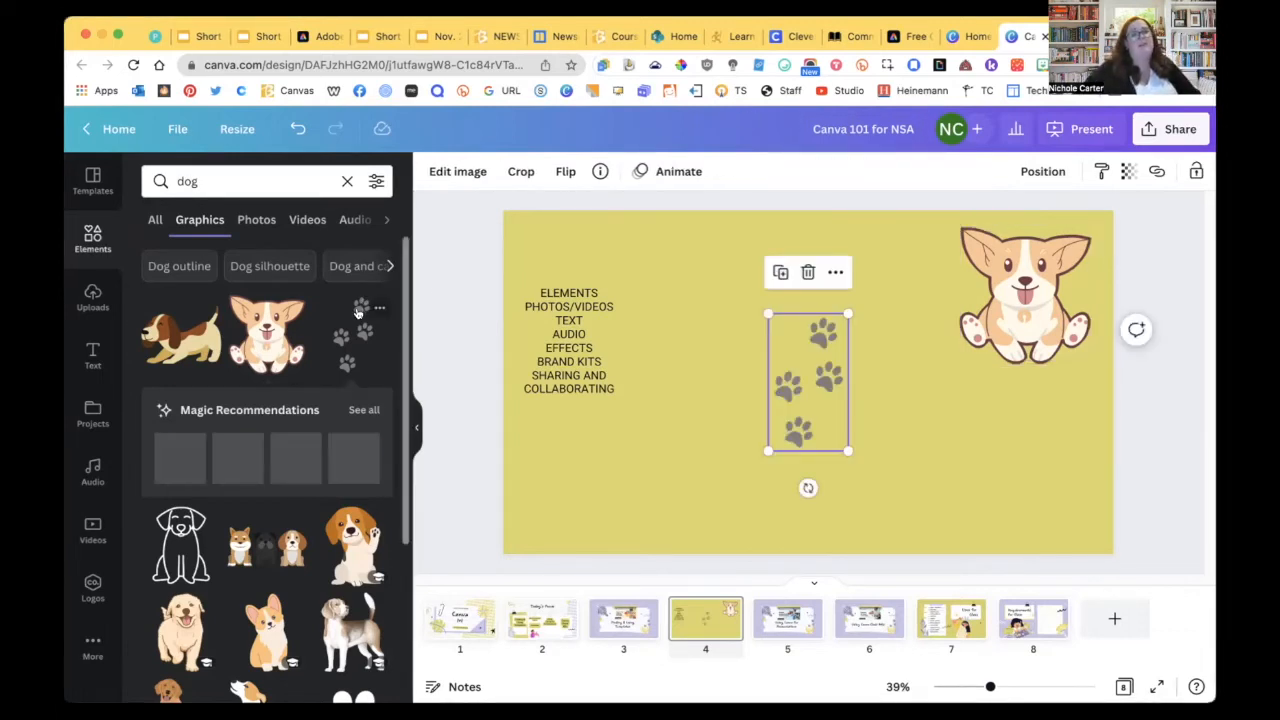
drag(808, 487, 749, 466)
drag(784, 359, 976, 369)
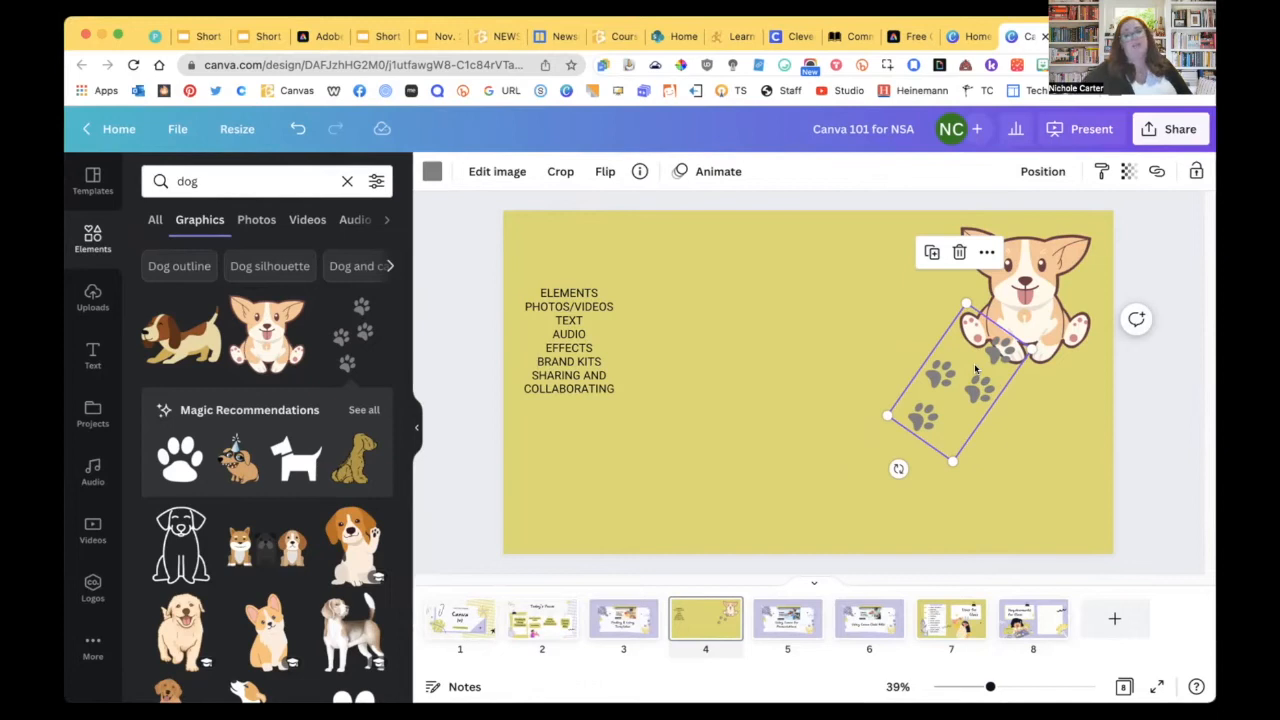
- Send the paw-print trail backward so it sits behind the corgi
click(1040, 172)
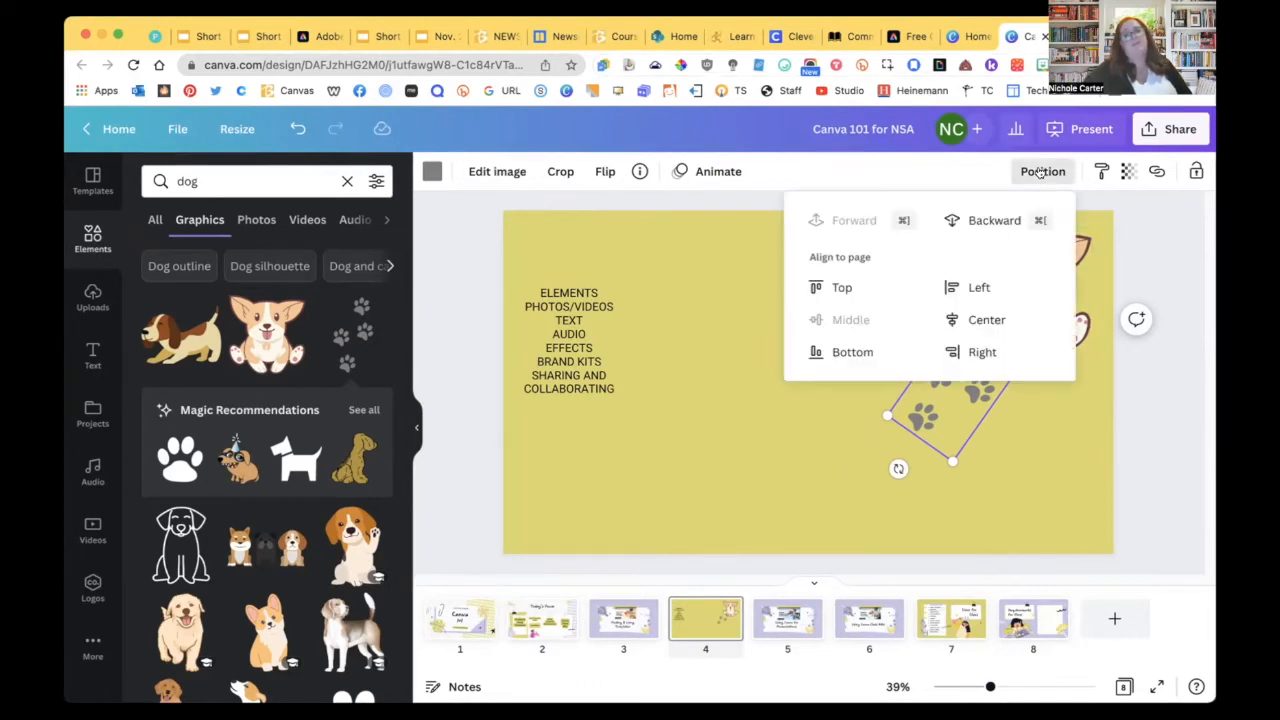
click(956, 222)
click(956, 222)
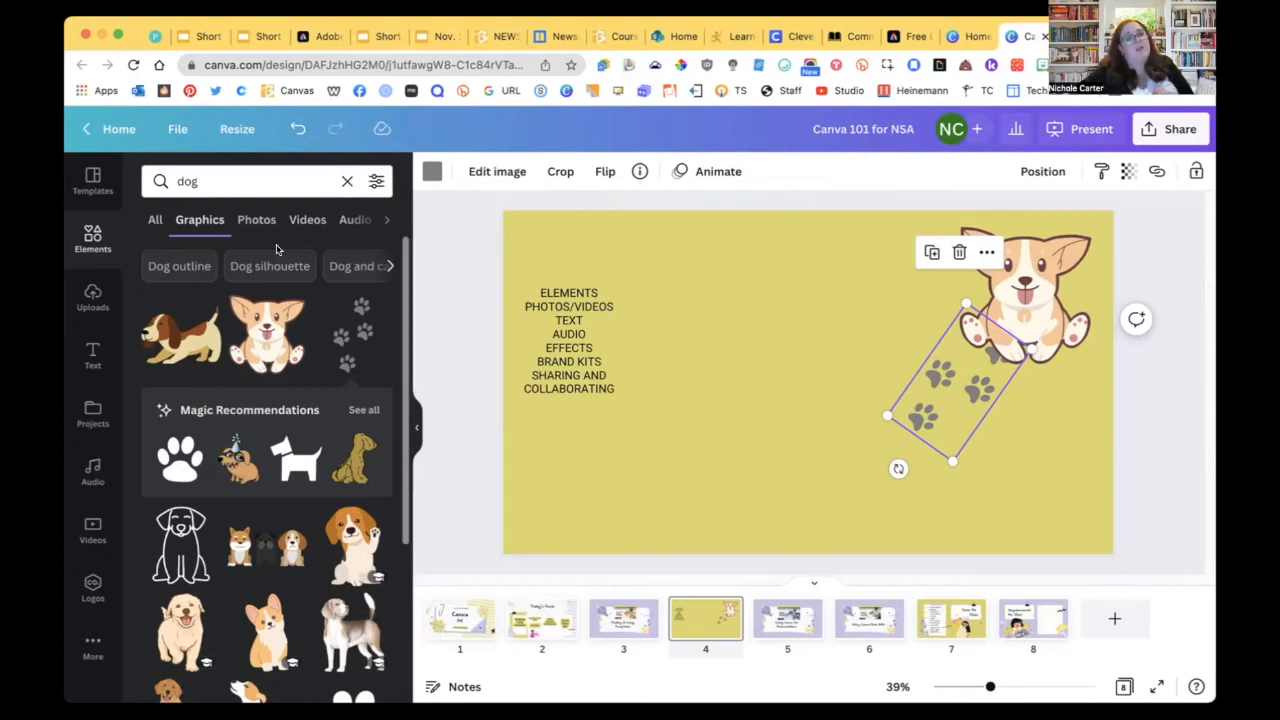
- Add the recommended large paw print beside the text list and the terrier silhouette, reduced in size, below the list
click(184, 448)
drag(808, 377, 707, 298)
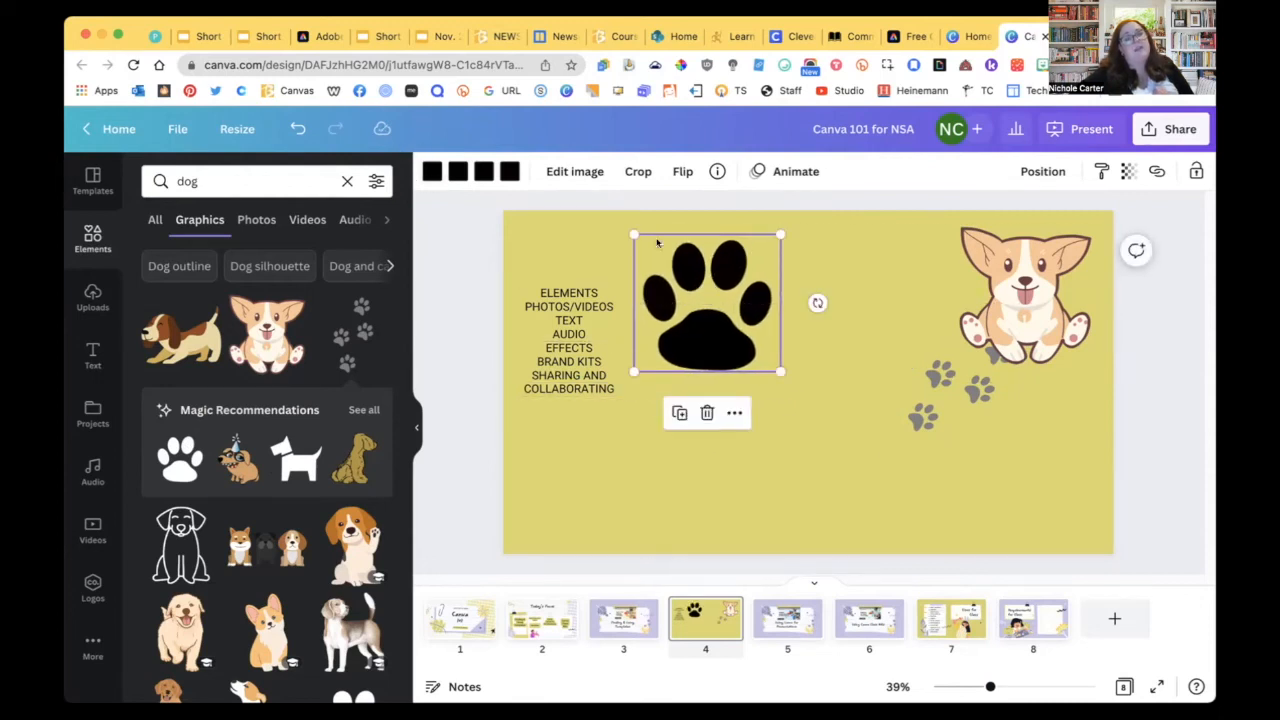
click(296, 466)
drag(823, 409, 592, 522)
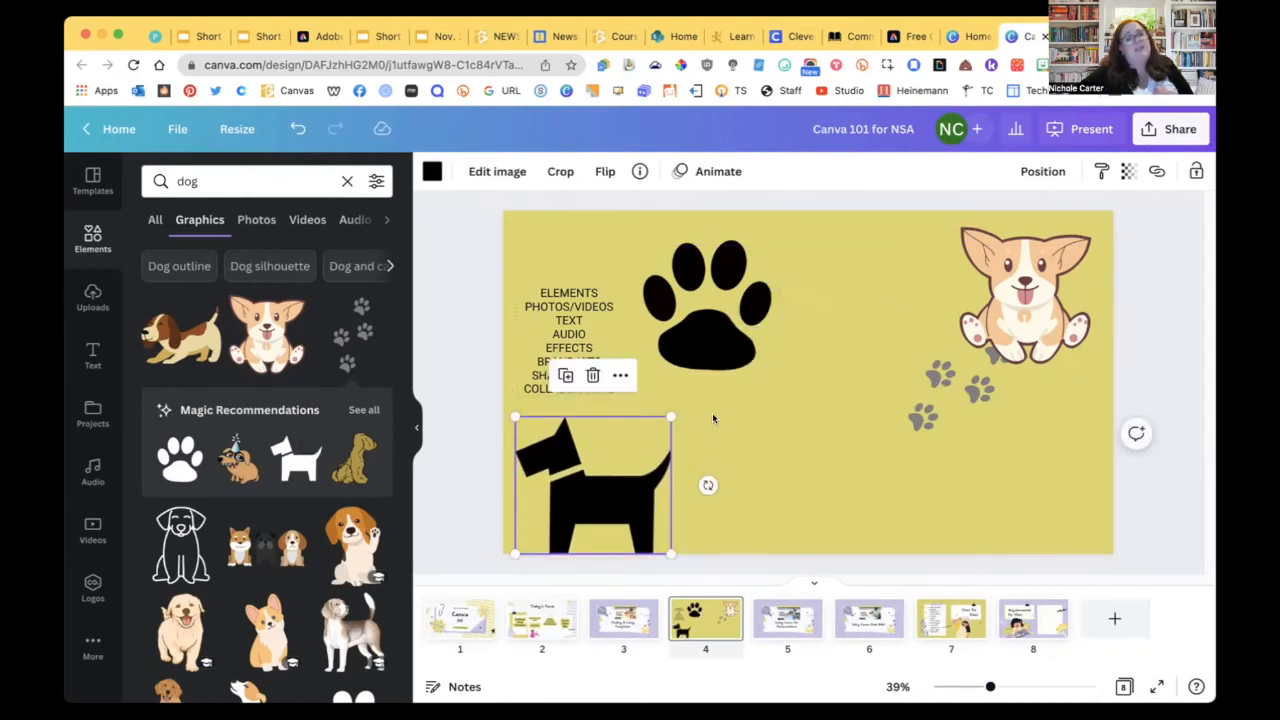
drag(669, 416, 623, 463)
drag(575, 505, 574, 460)
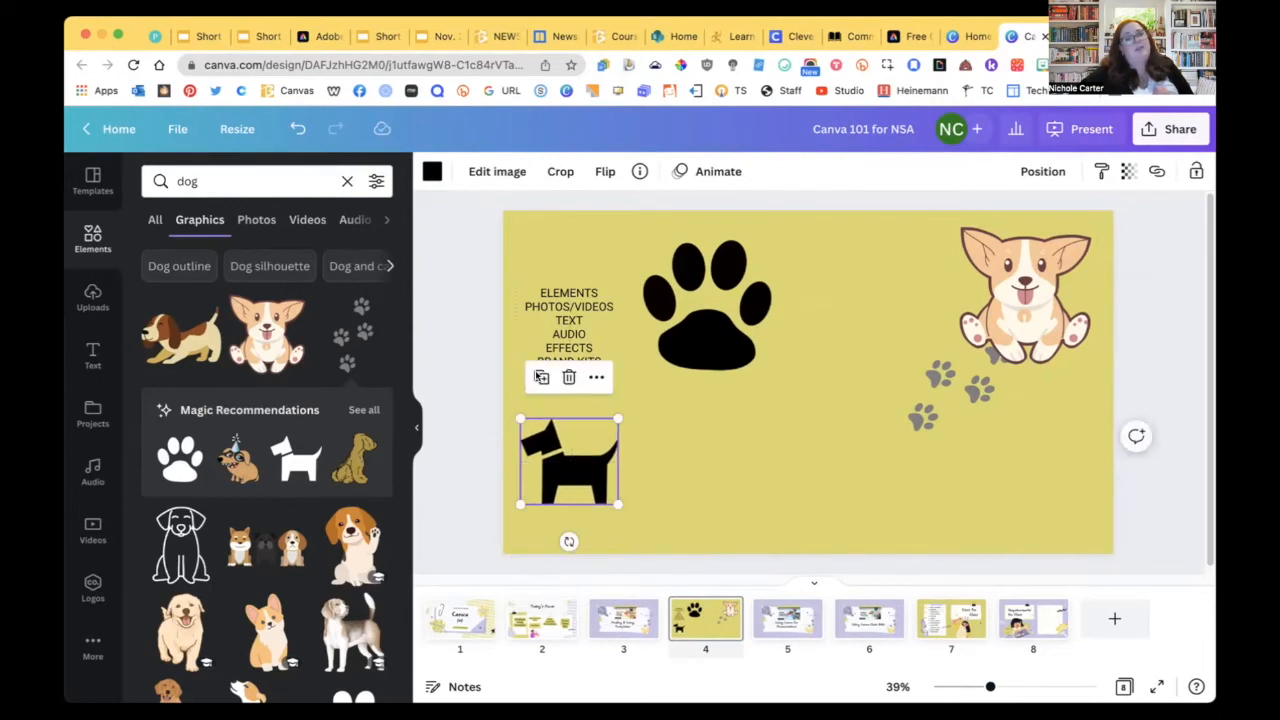
- Try white and dusty pink from the document colors on the terrier silhouette
click(430, 173)
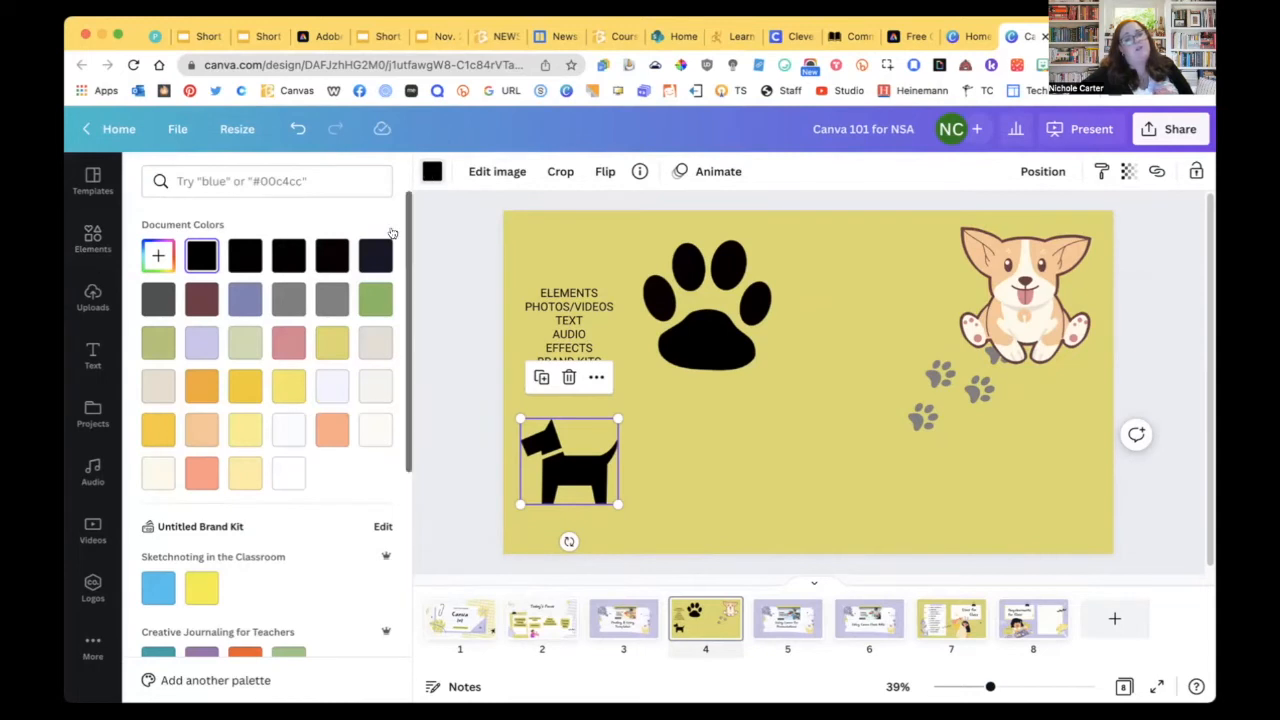
click(288, 476)
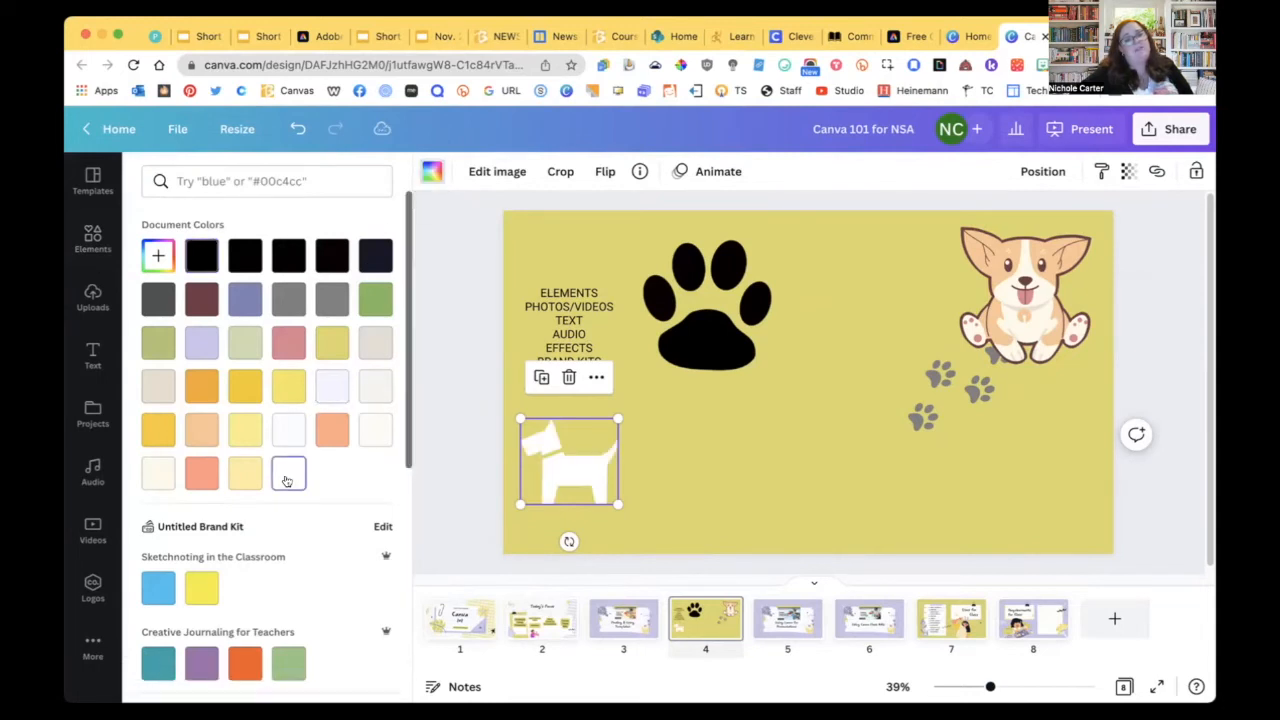
click(286, 341)
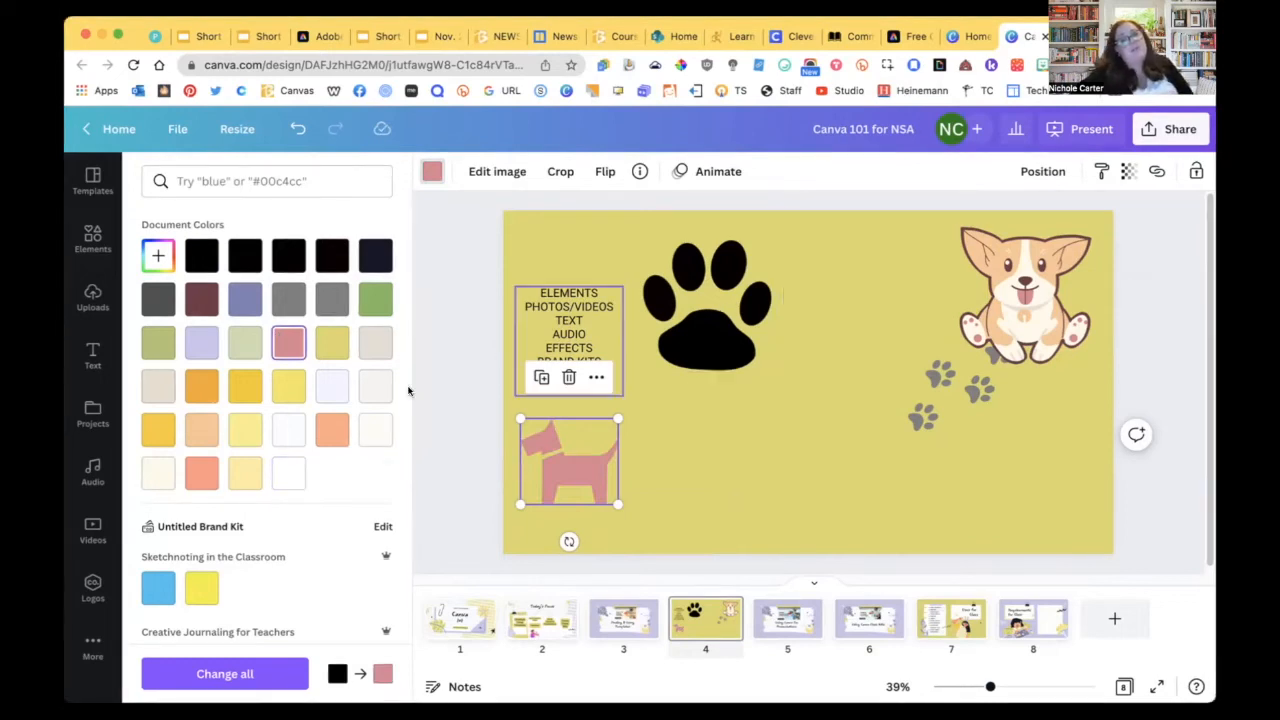
- Add a second copy of the recently used corgi below the large paw print and recolor its brown outline black
click(92, 240)
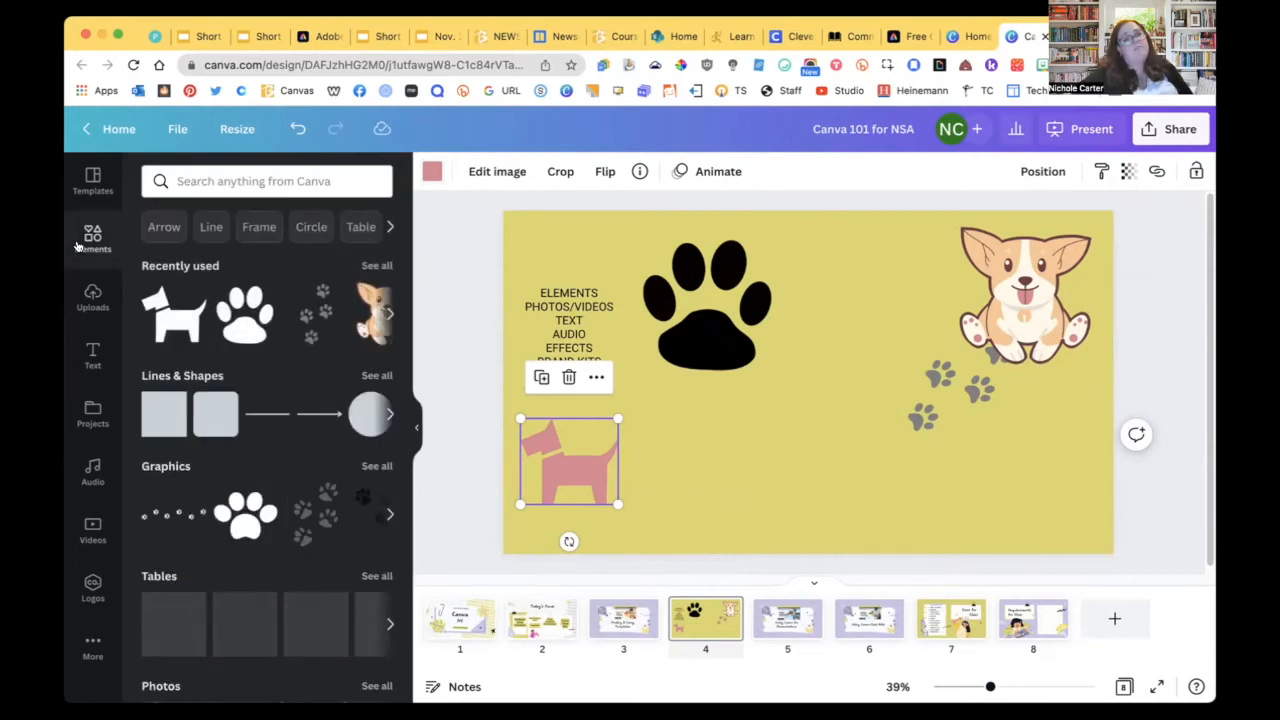
click(362, 326)
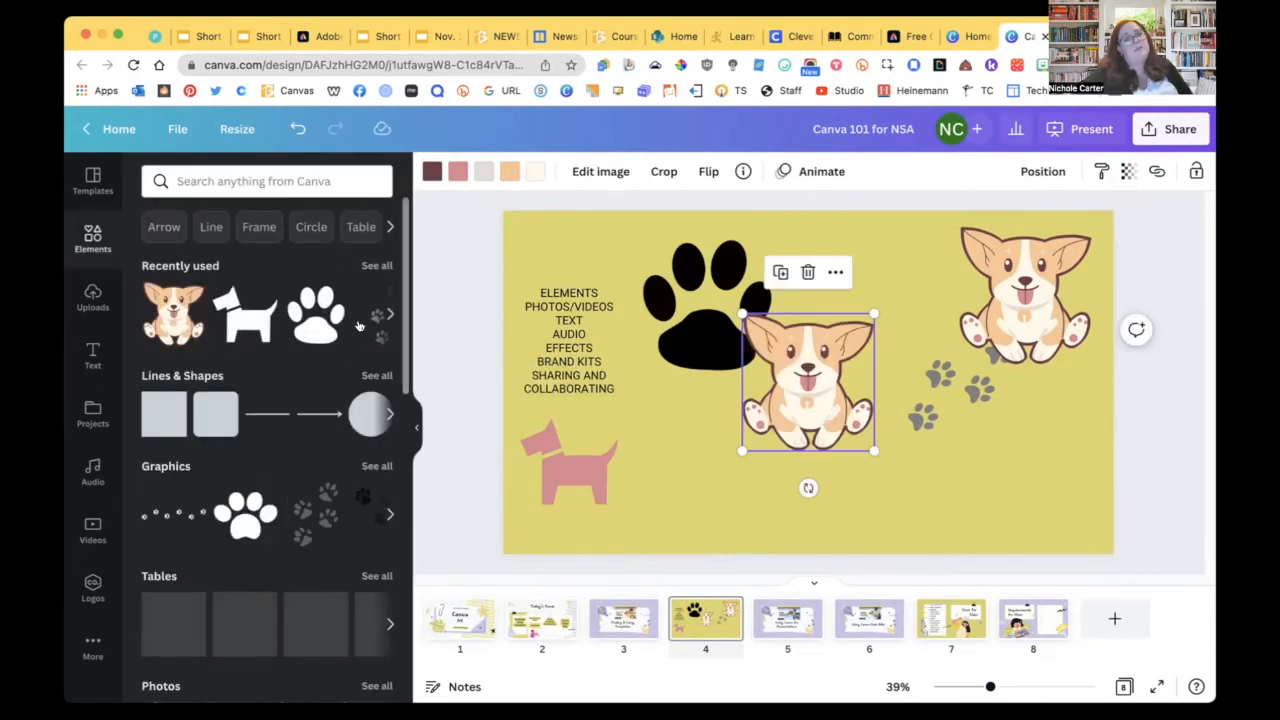
drag(797, 378, 720, 456)
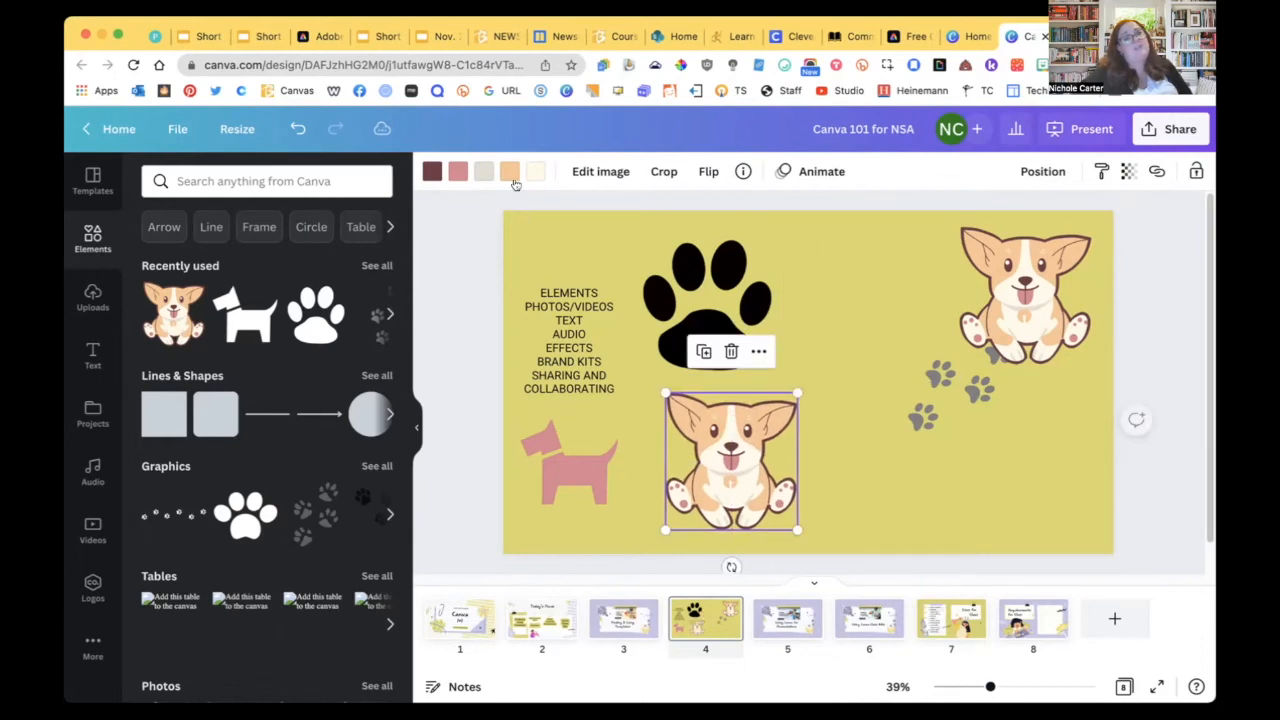
click(432, 172)
click(288, 256)
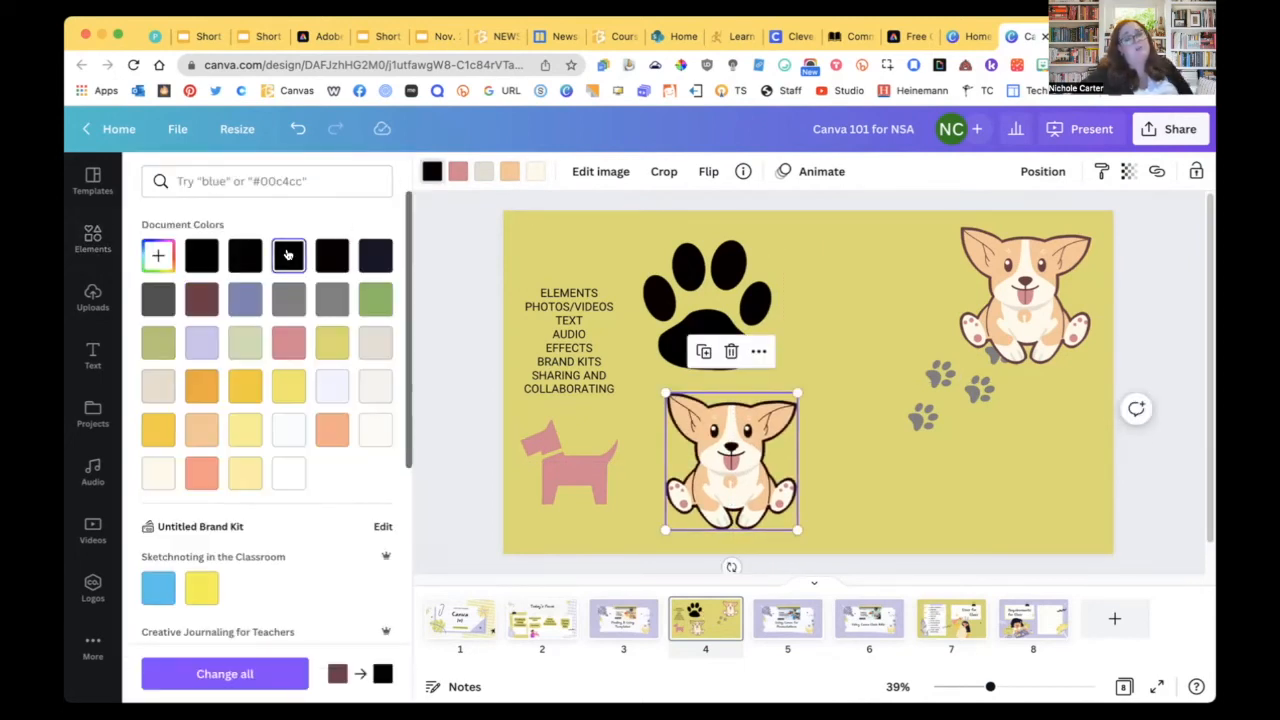
- Try gray for the lower corgi's pink tongue and paw pads, and undo that color change
click(457, 171)
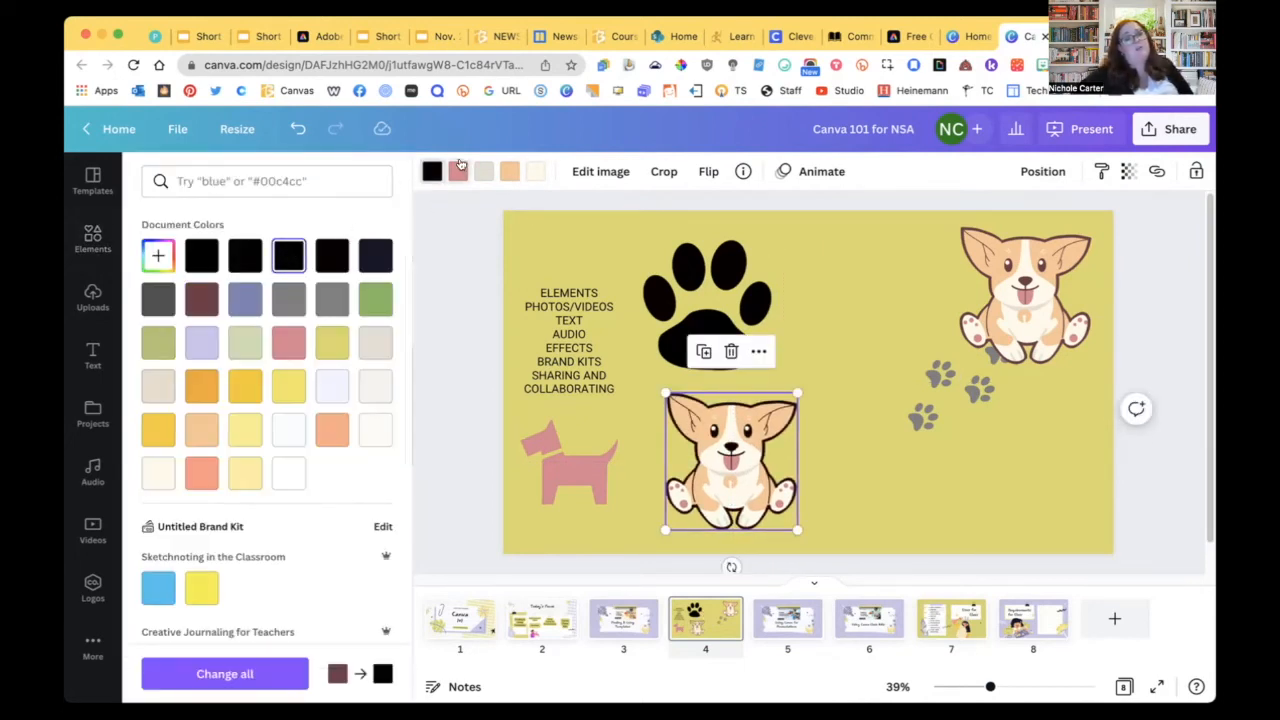
click(289, 300)
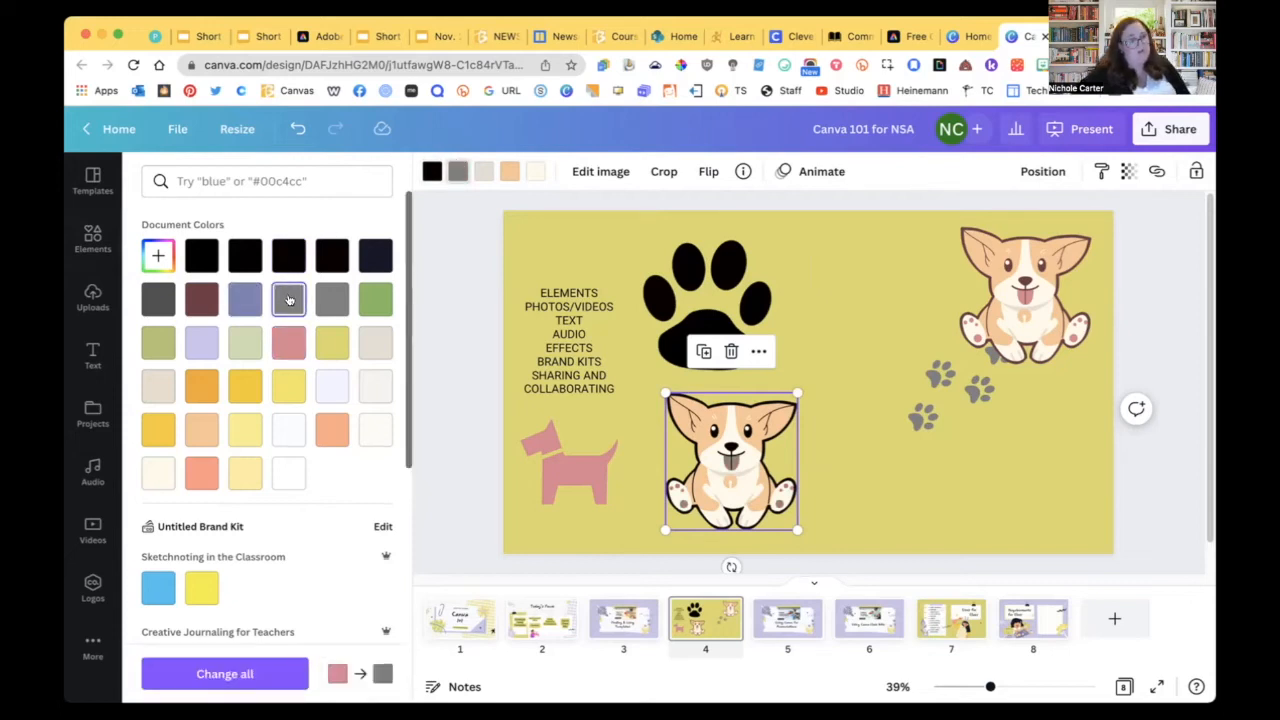
key(super+z)
- Search the elements library for "dog"
click(96, 237)
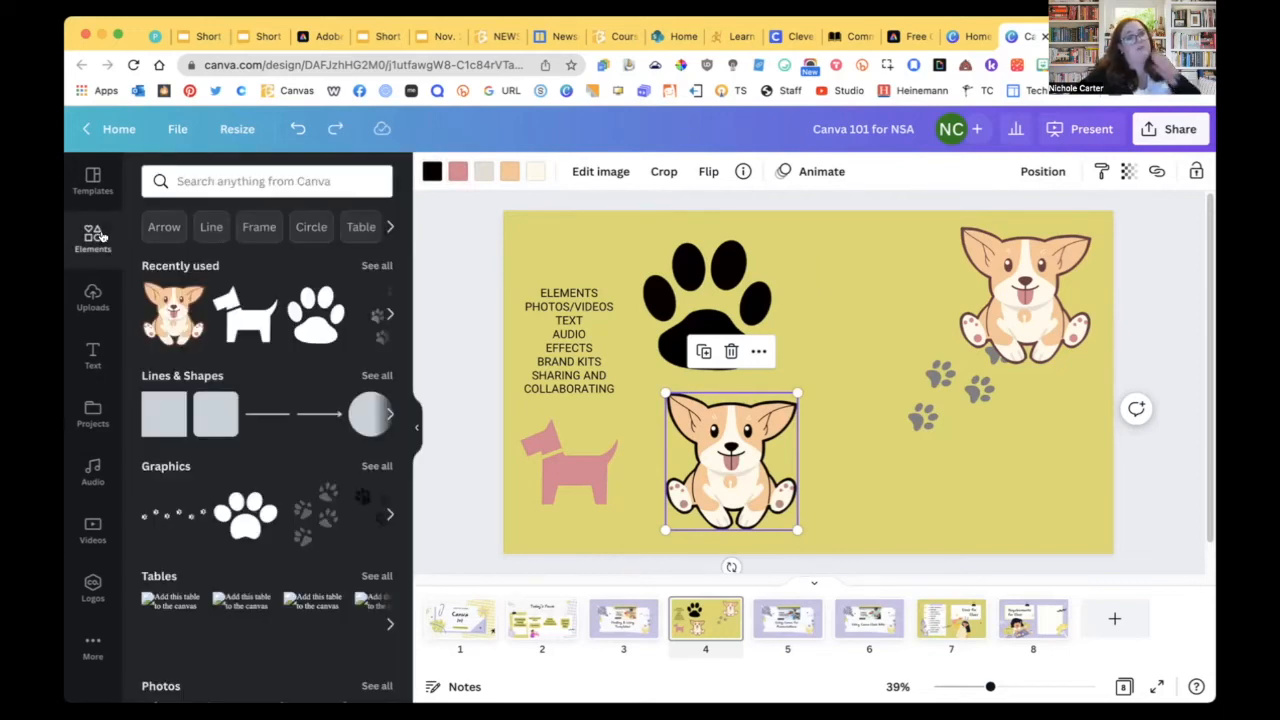
click(254, 181)
text(dog)
key(Return)
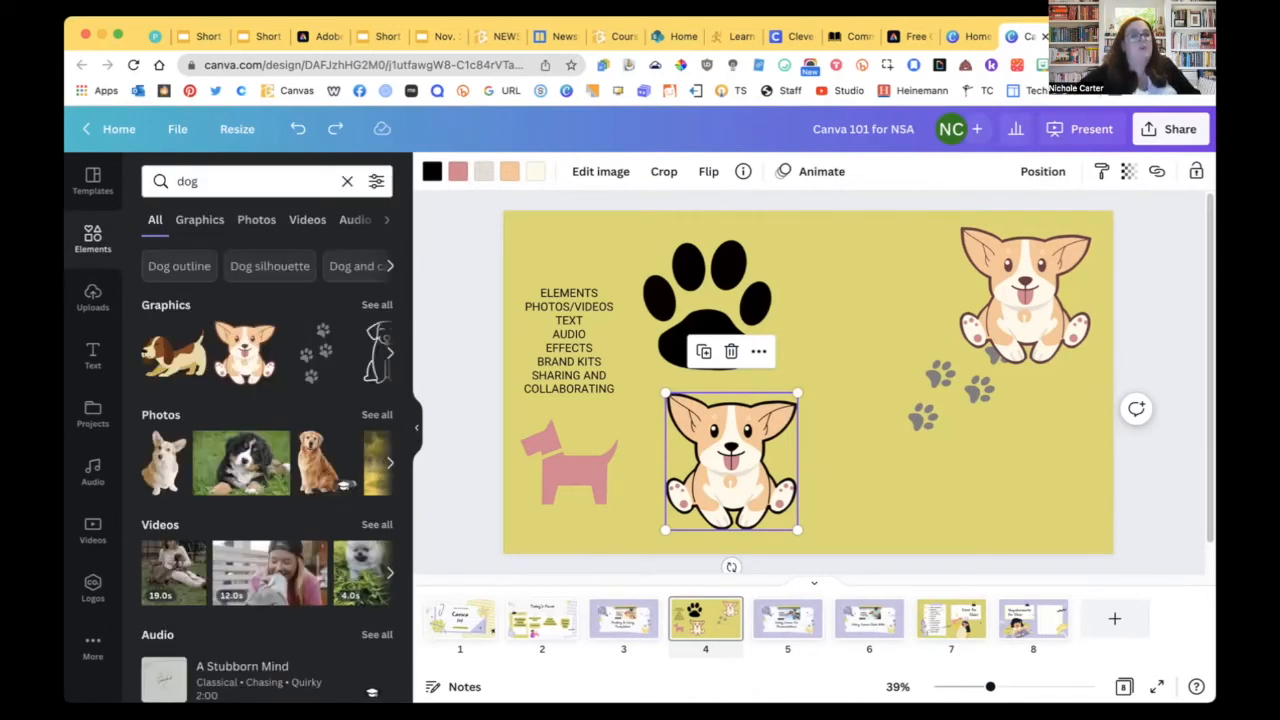
- Add the brown floppy-eared walking dog graphic to the slide and delete it again
click(168, 360)
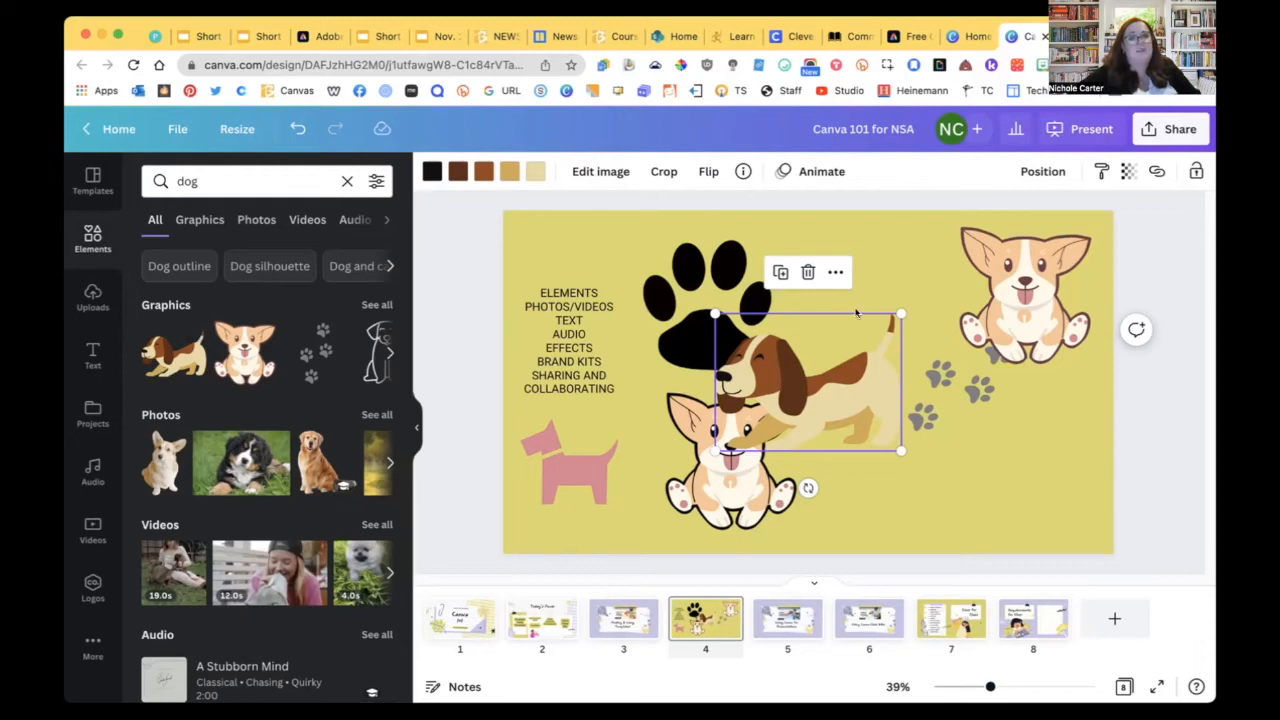
key(Delete)
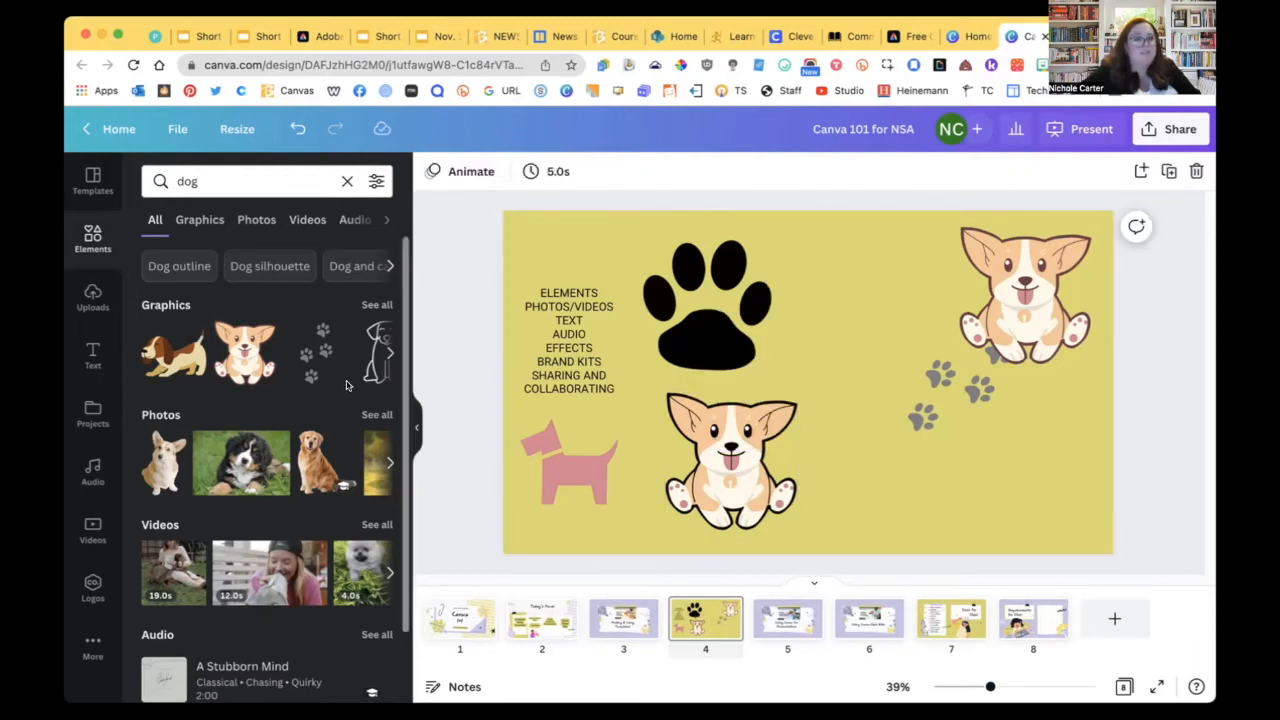
- Add the graphic of three sitting dogs, shrink it, and place it in the slide's lower-right corner
click(389, 353)
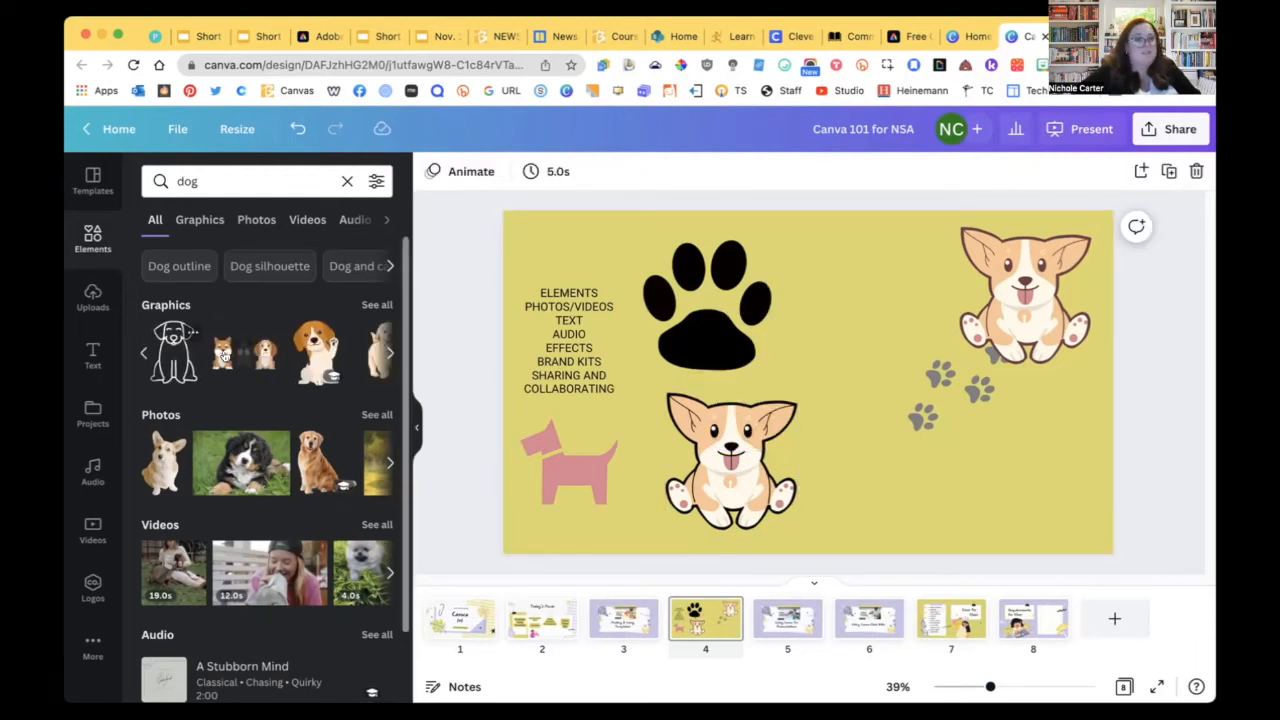
click(224, 355)
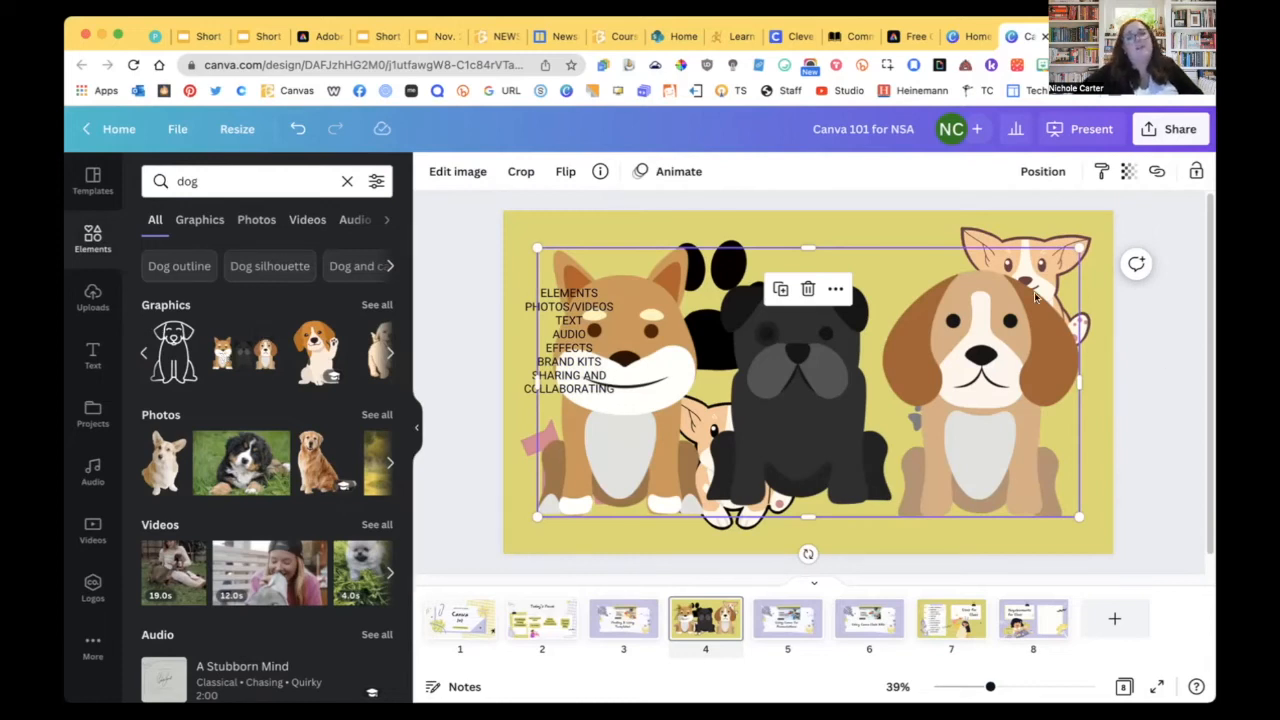
drag(952, 271, 756, 386)
drag(734, 439, 990, 470)
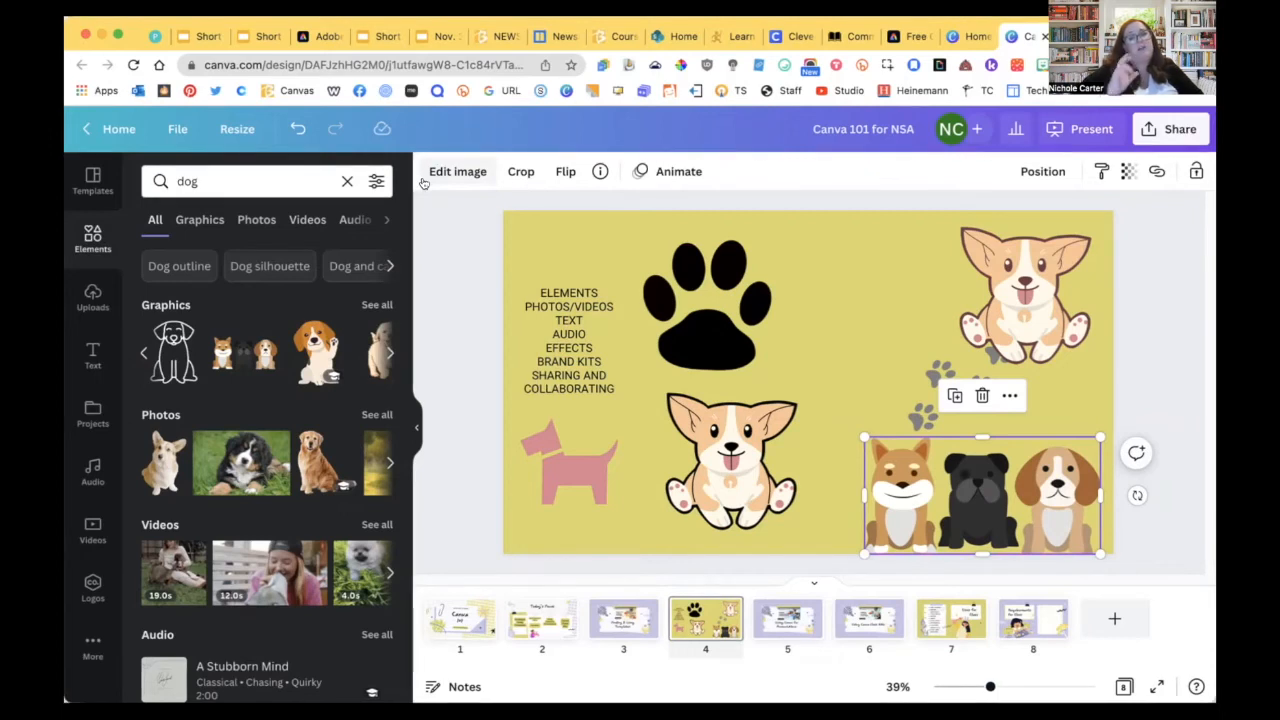
- Recolor the terrier silhouette dark navy using the document colors
click(569, 464)
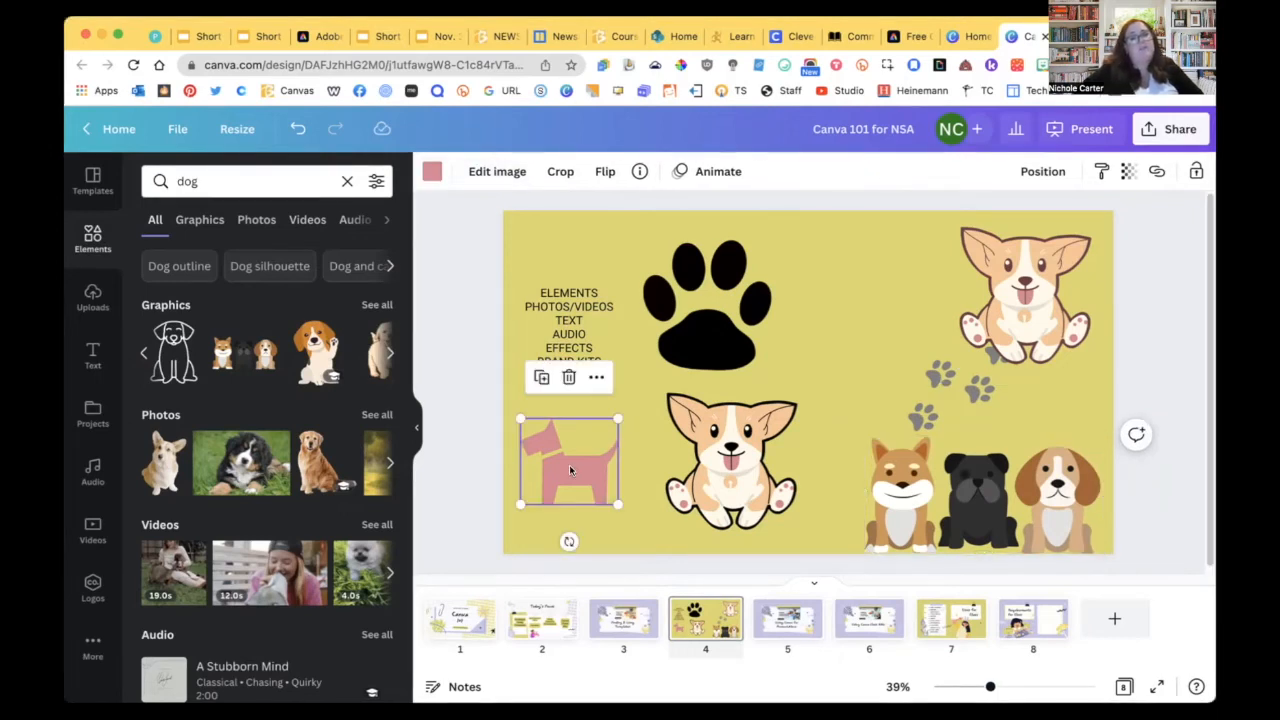
click(432, 171)
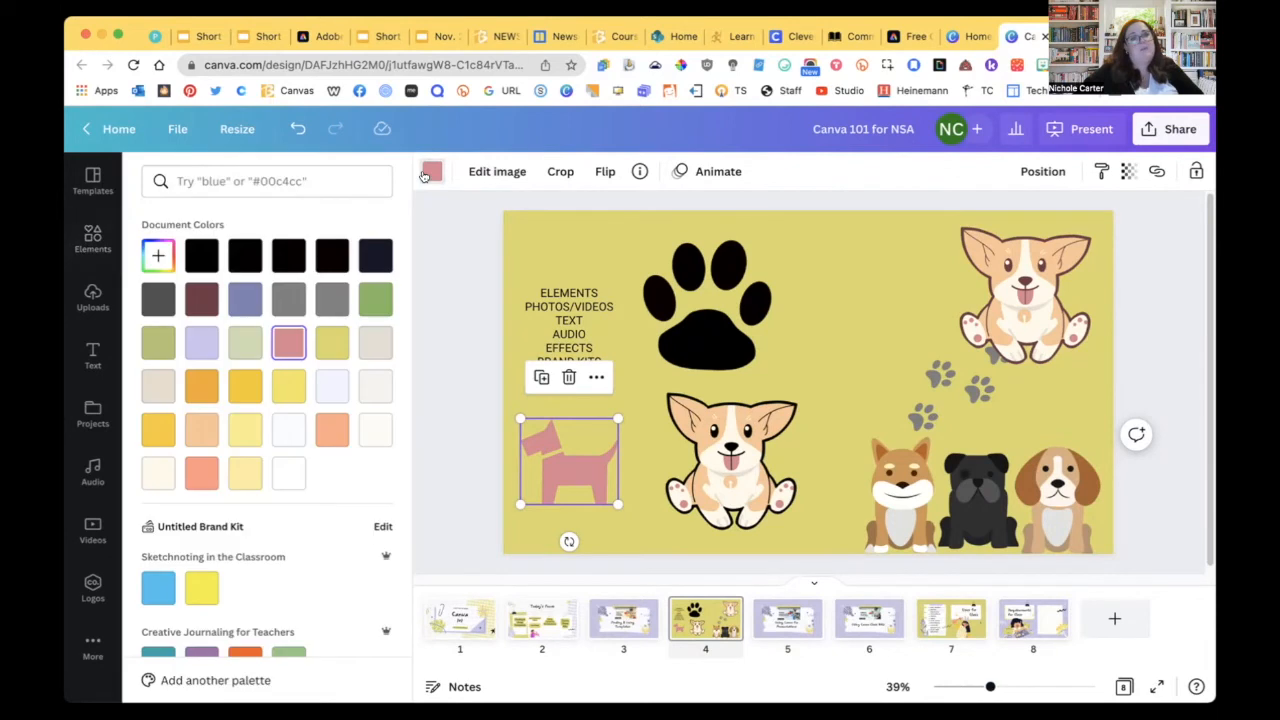
click(375, 256)
key(Escape)
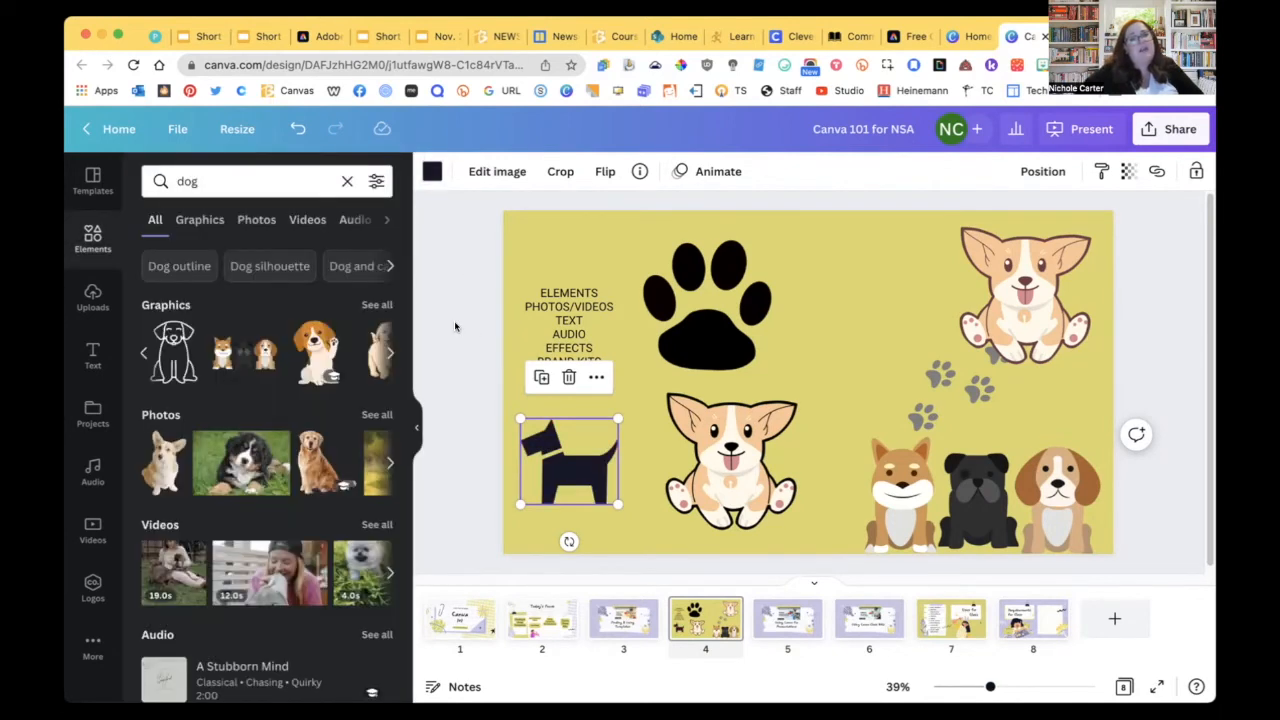
- Recolor the large paw print with a maroon pad, two periwinkle toes, one gray toe and one green toe
click(729, 341)
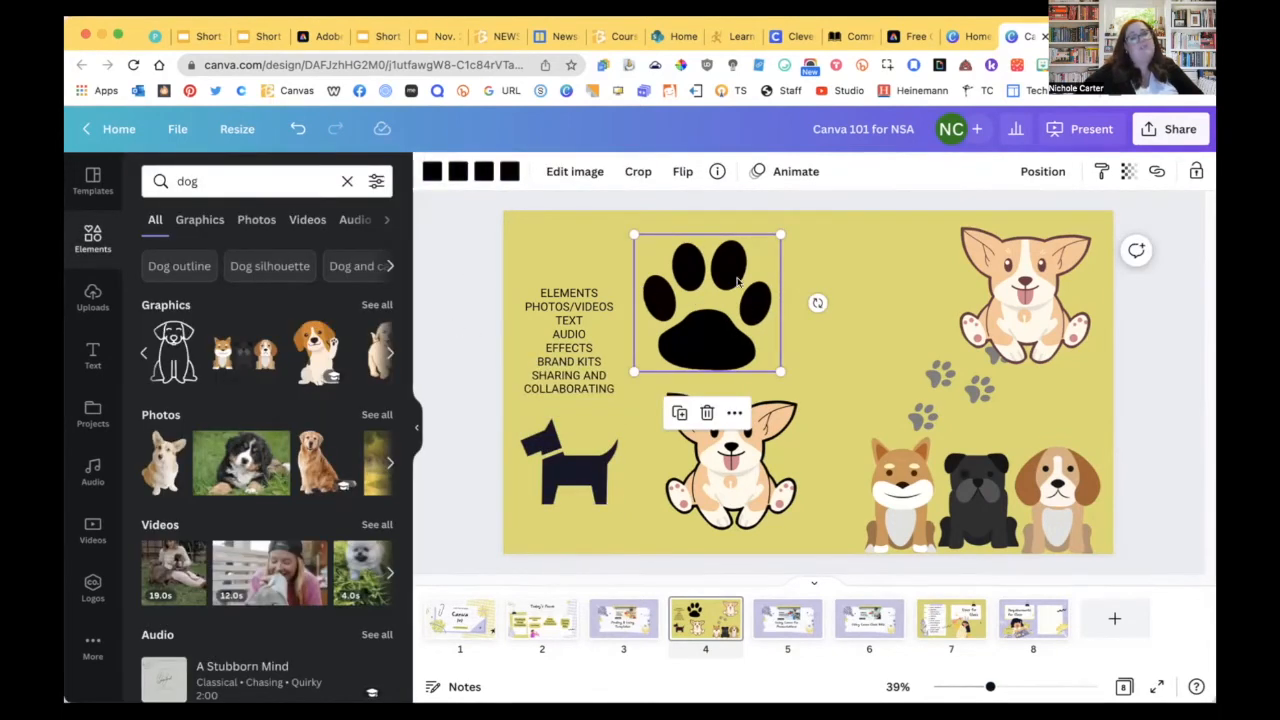
click(430, 172)
click(201, 299)
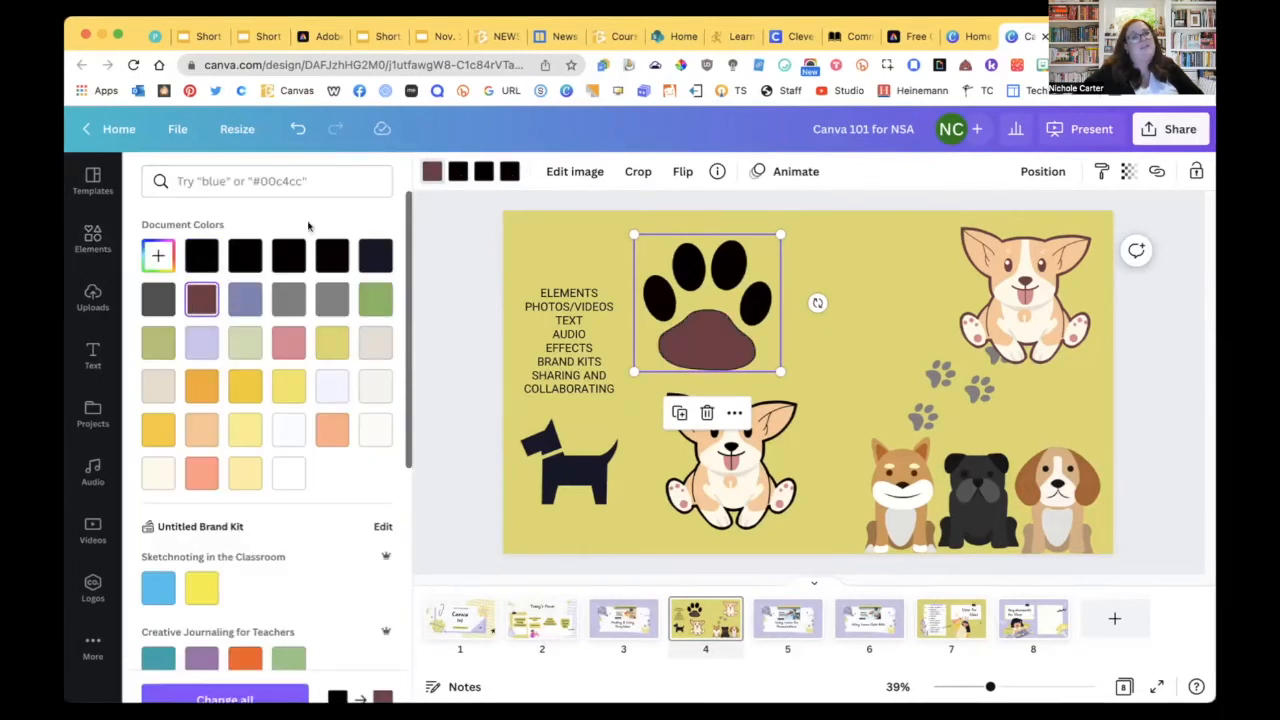
click(457, 171)
click(245, 299)
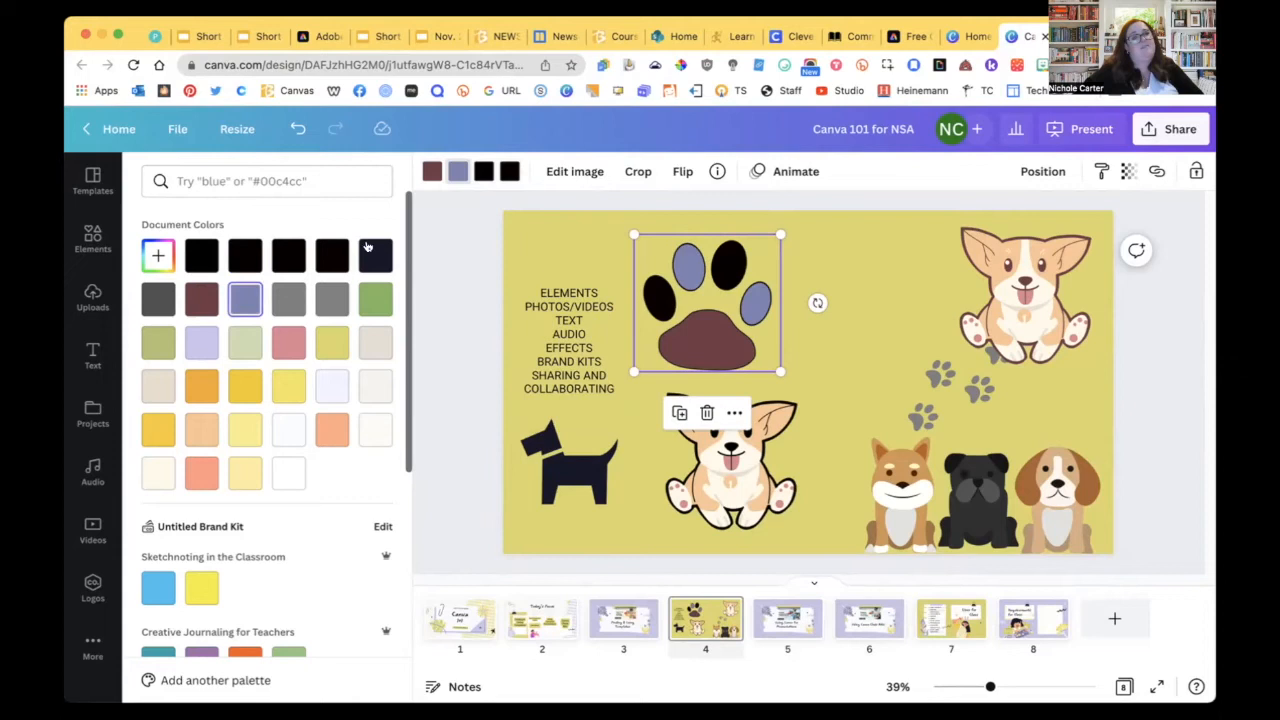
click(483, 171)
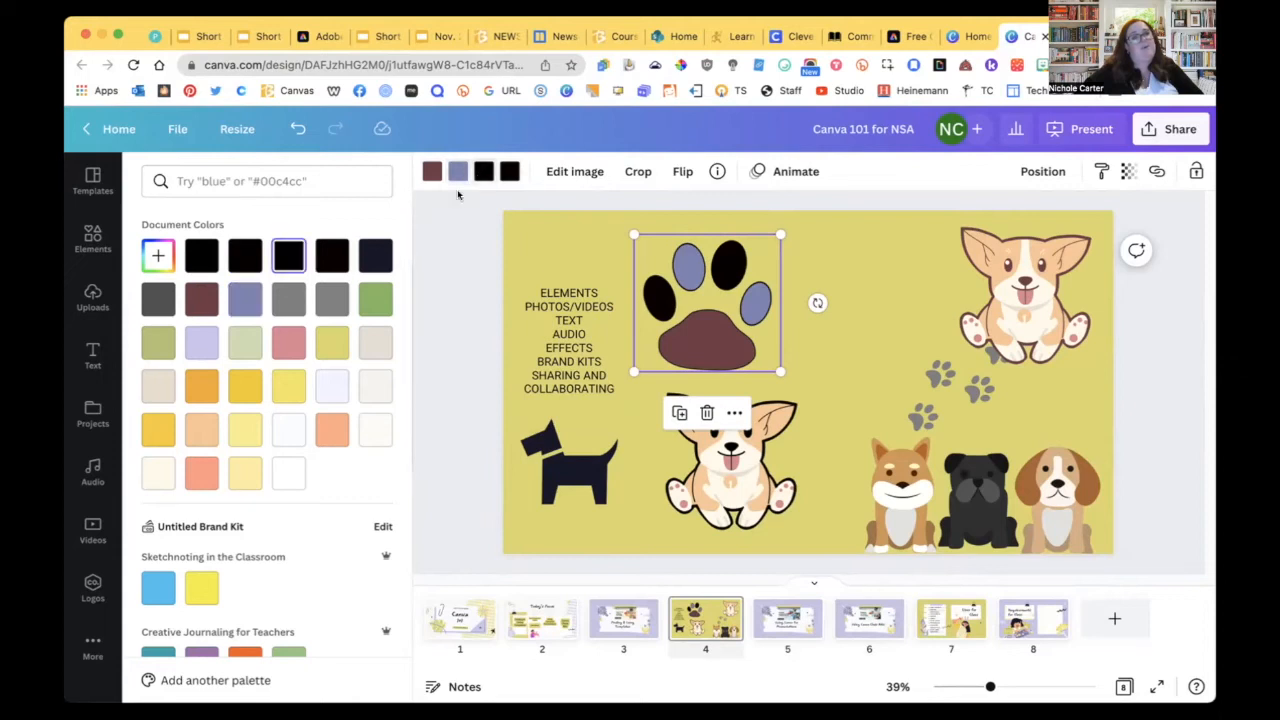
click(287, 301)
click(509, 171)
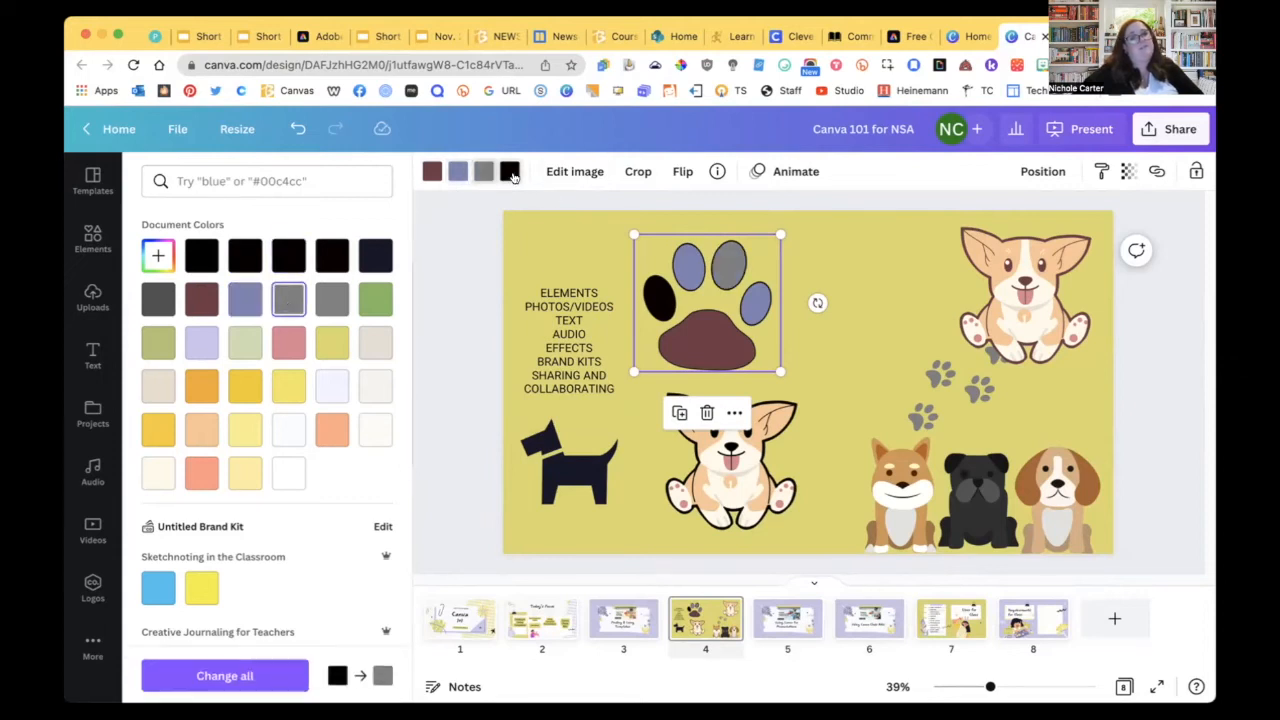
click(375, 299)
key(Escape)
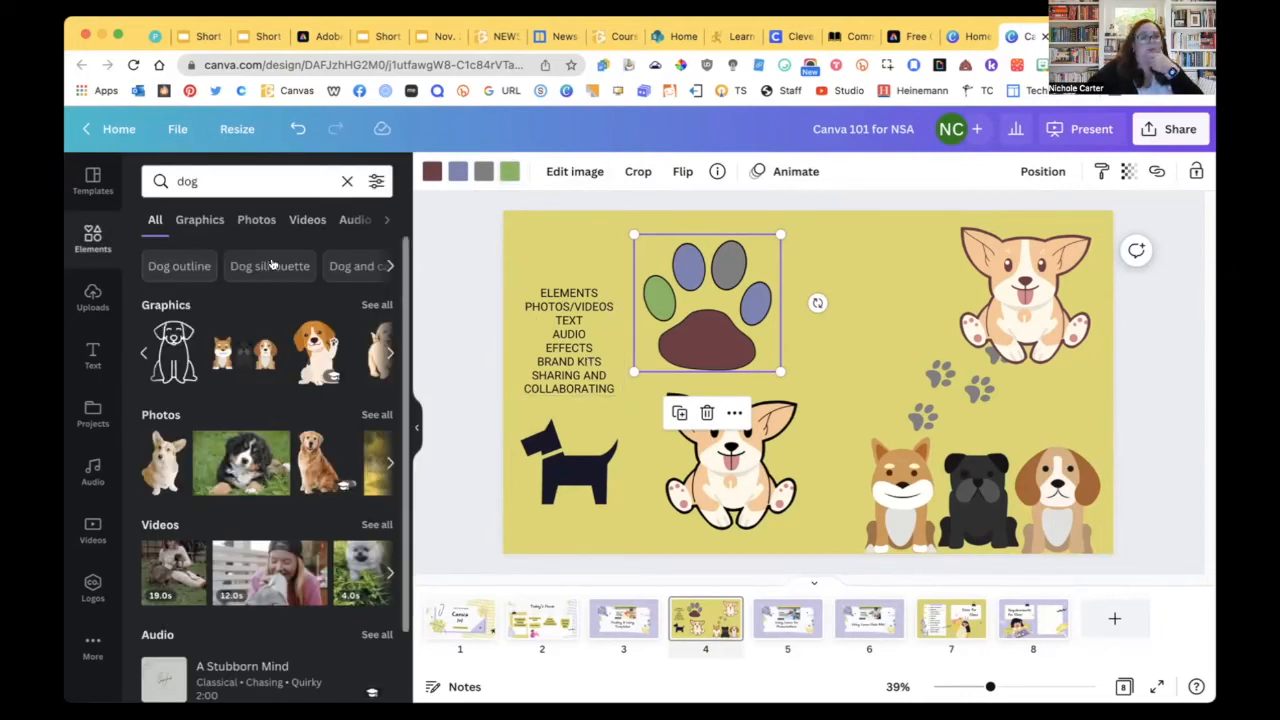
- Add a heading between the large paw print and the upper-right corgi, reading "This is my text"
click(92, 355)
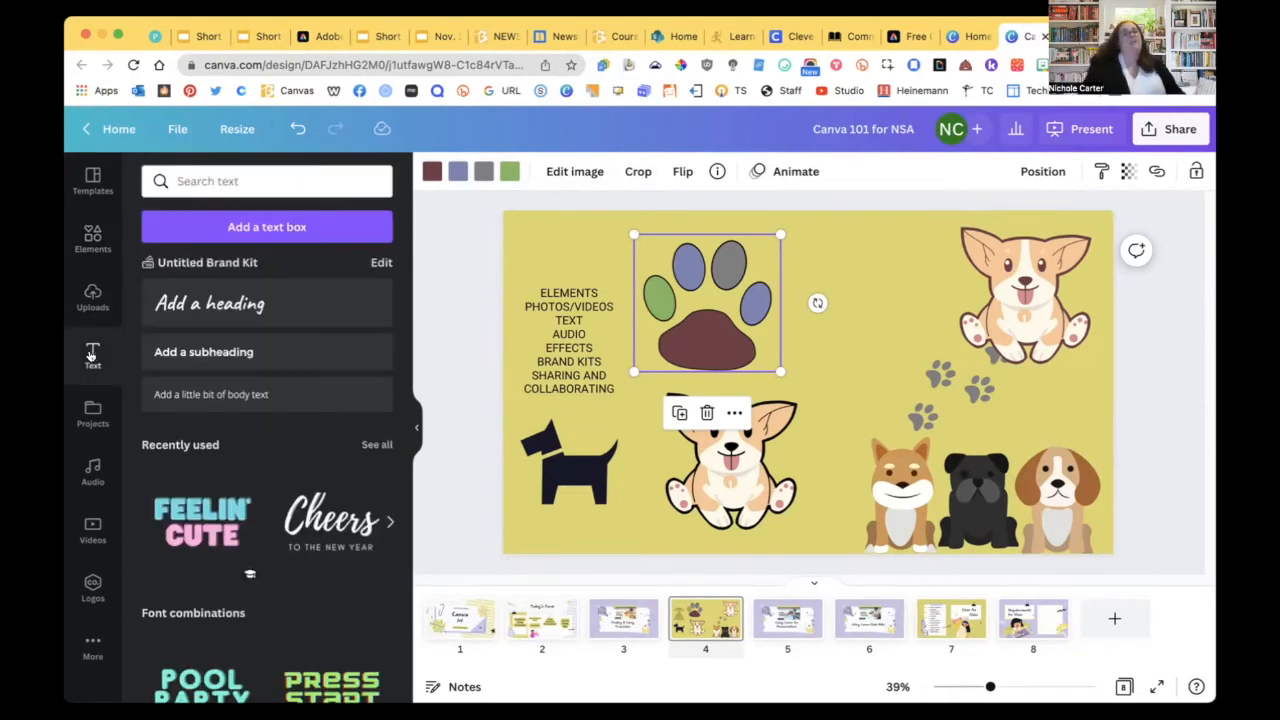
click(190, 303)
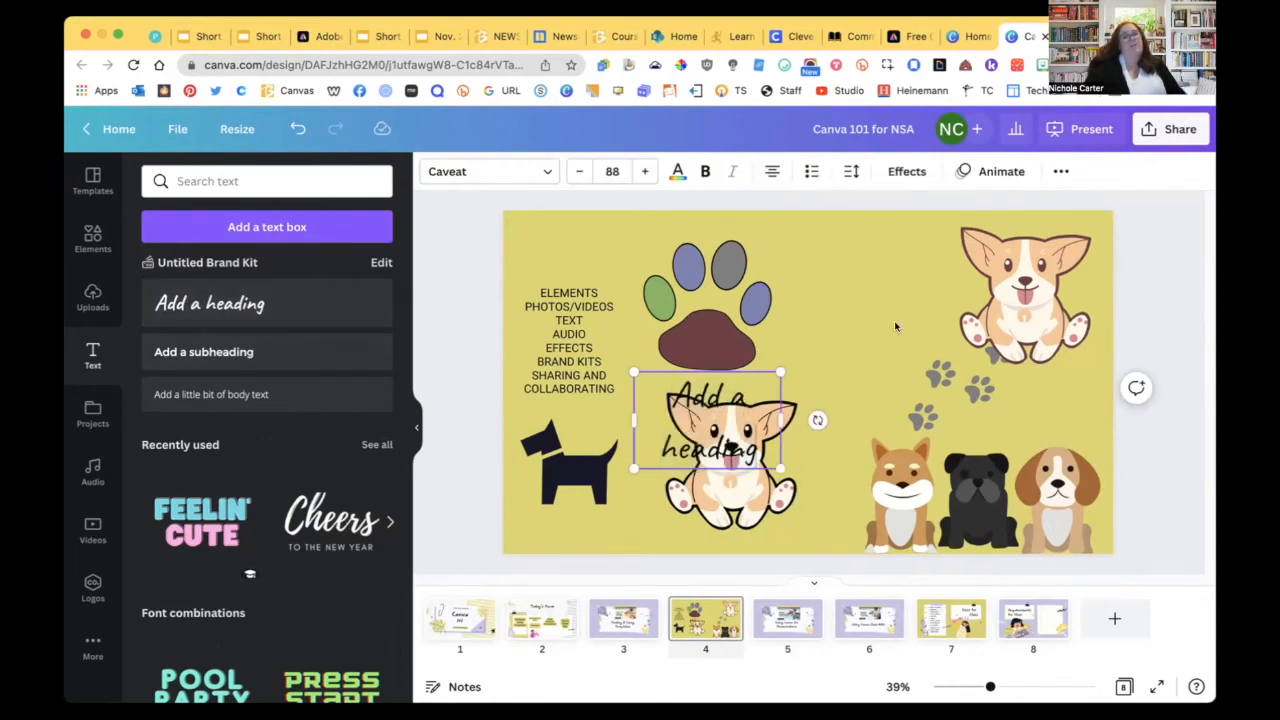
drag(701, 422, 848, 278)
double_click(853, 278)
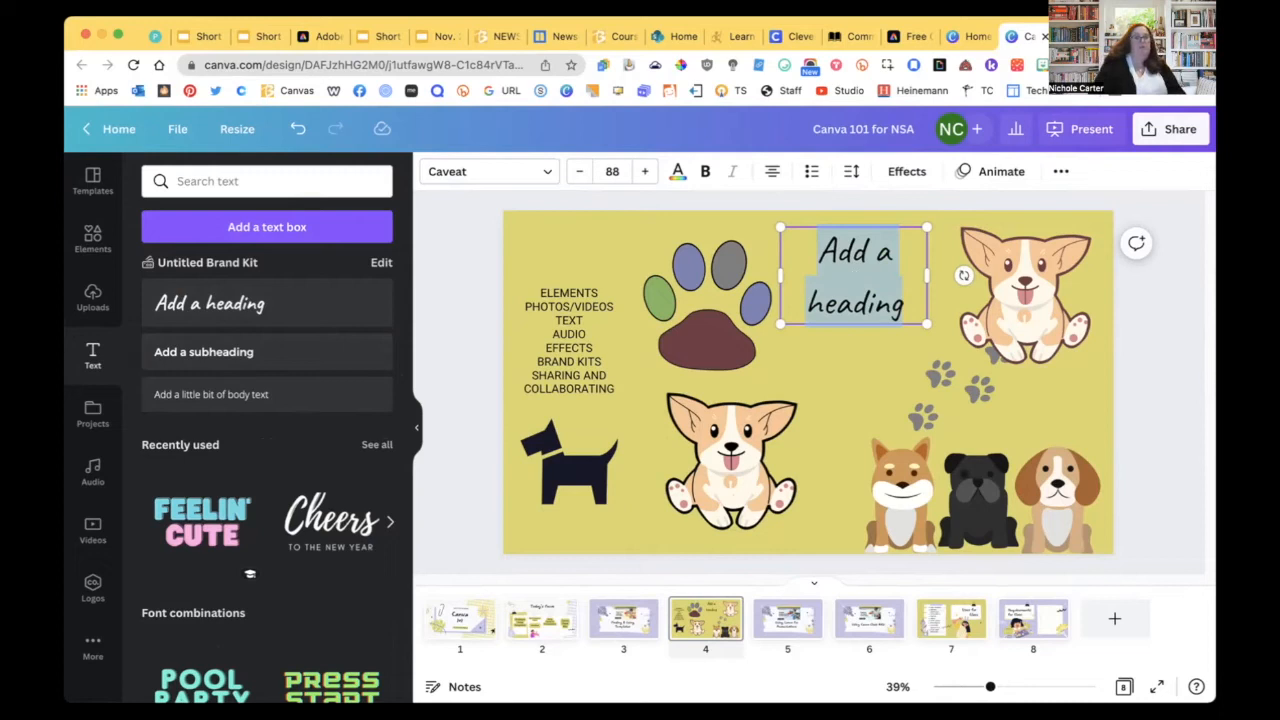
text(This is my text)
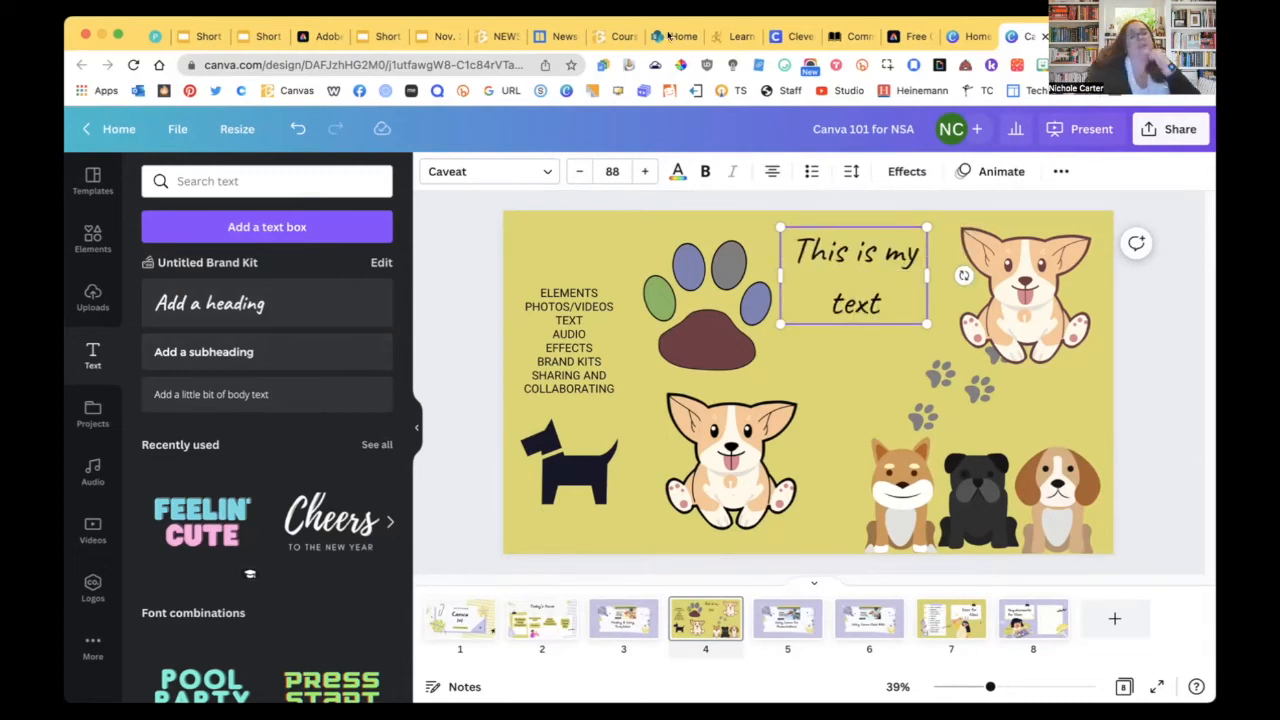
- Change the font of the "This is my text" heading to Archivo Black
click(480, 171)
scroll(247, 290, down, 10)
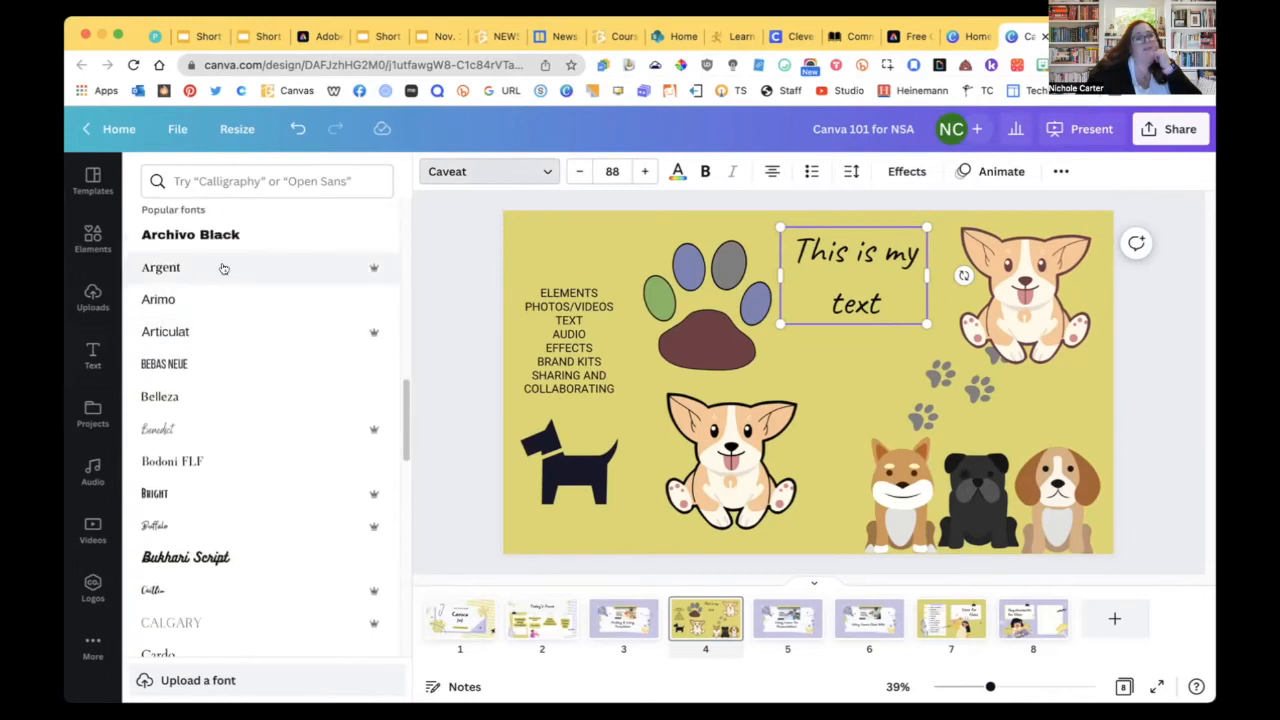
click(207, 237)
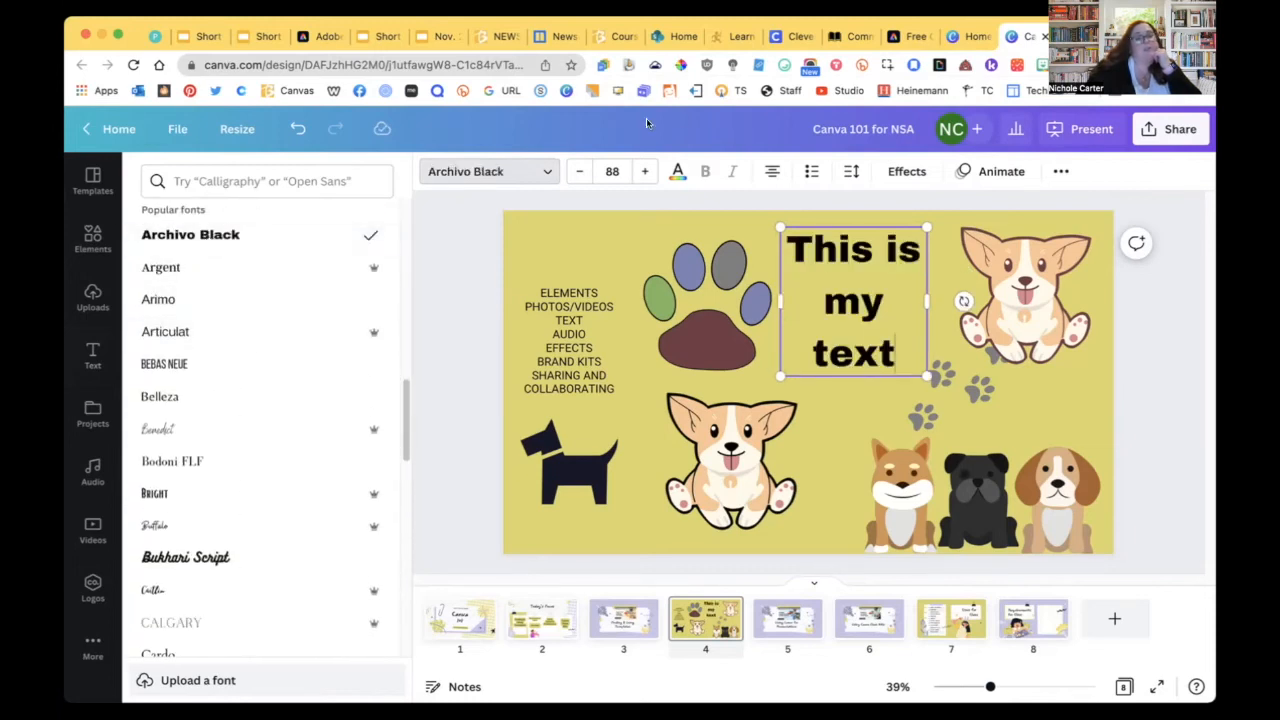
- Try maroon, gray, tan and light gray on the heading text, finishing with dark charcoal from the photo colors
click(676, 171)
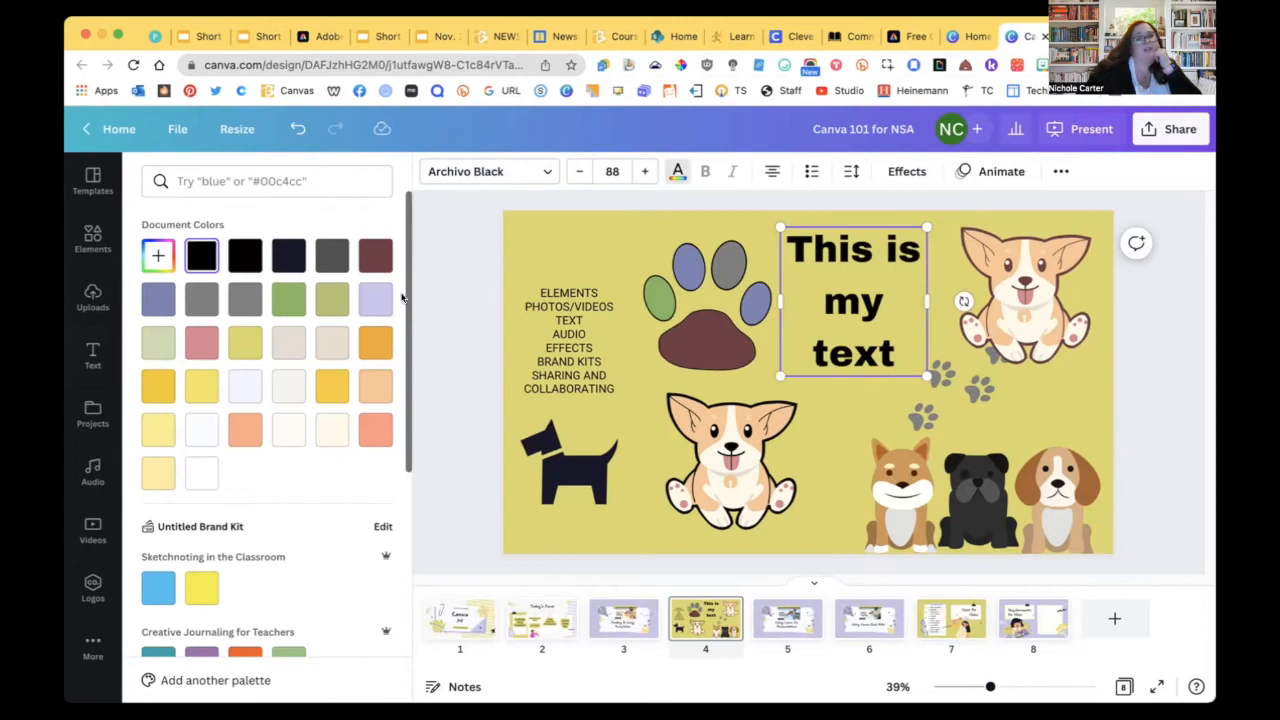
click(375, 255)
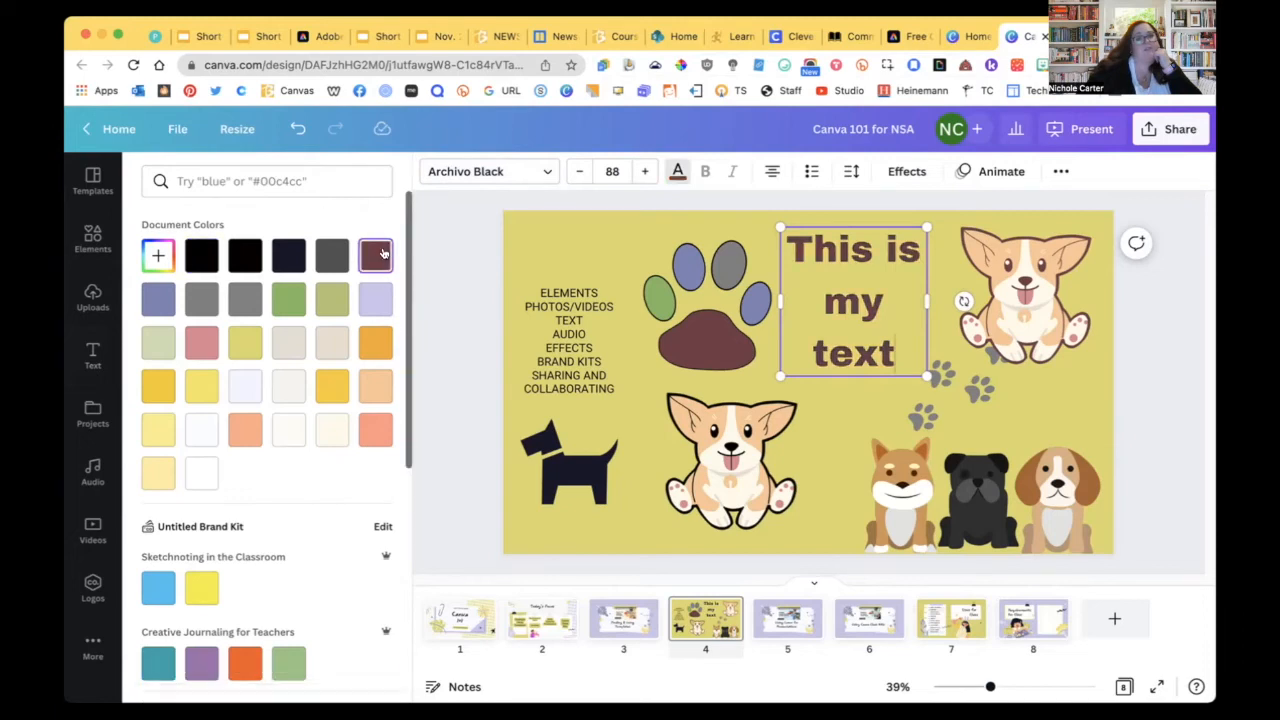
click(236, 301)
scroll(186, 494, down, 5)
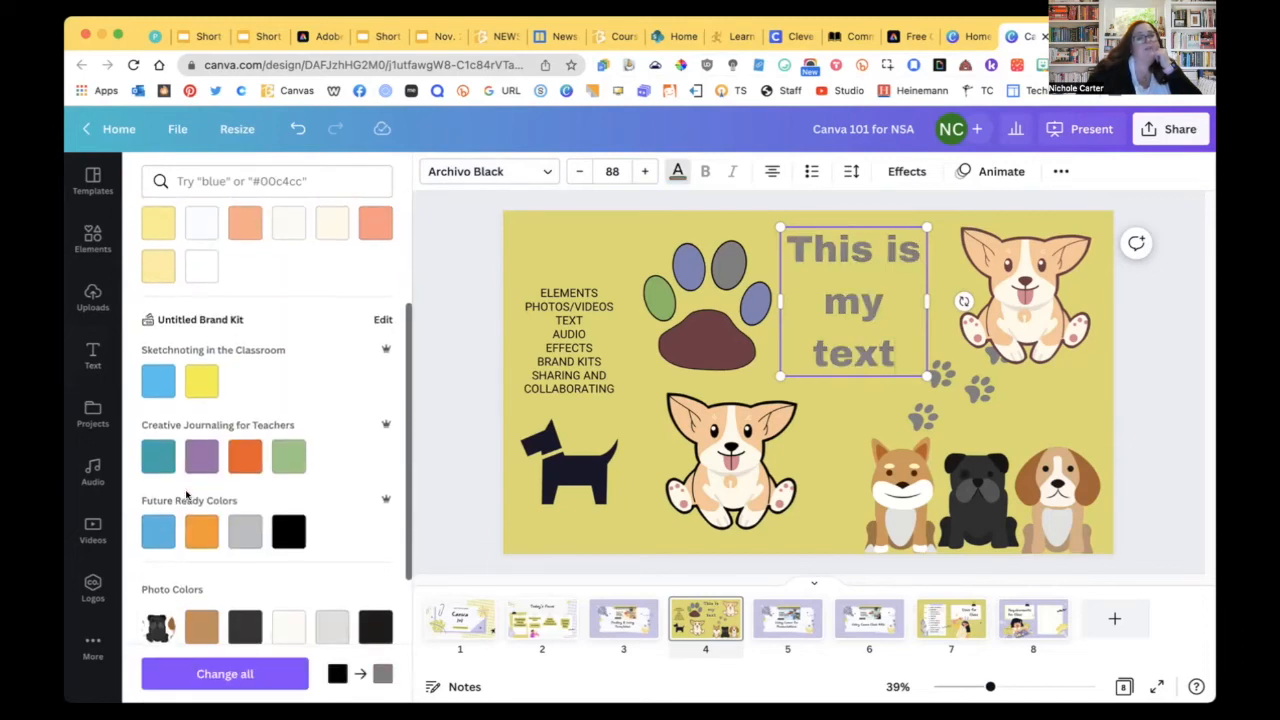
scroll(223, 453, down, 5)
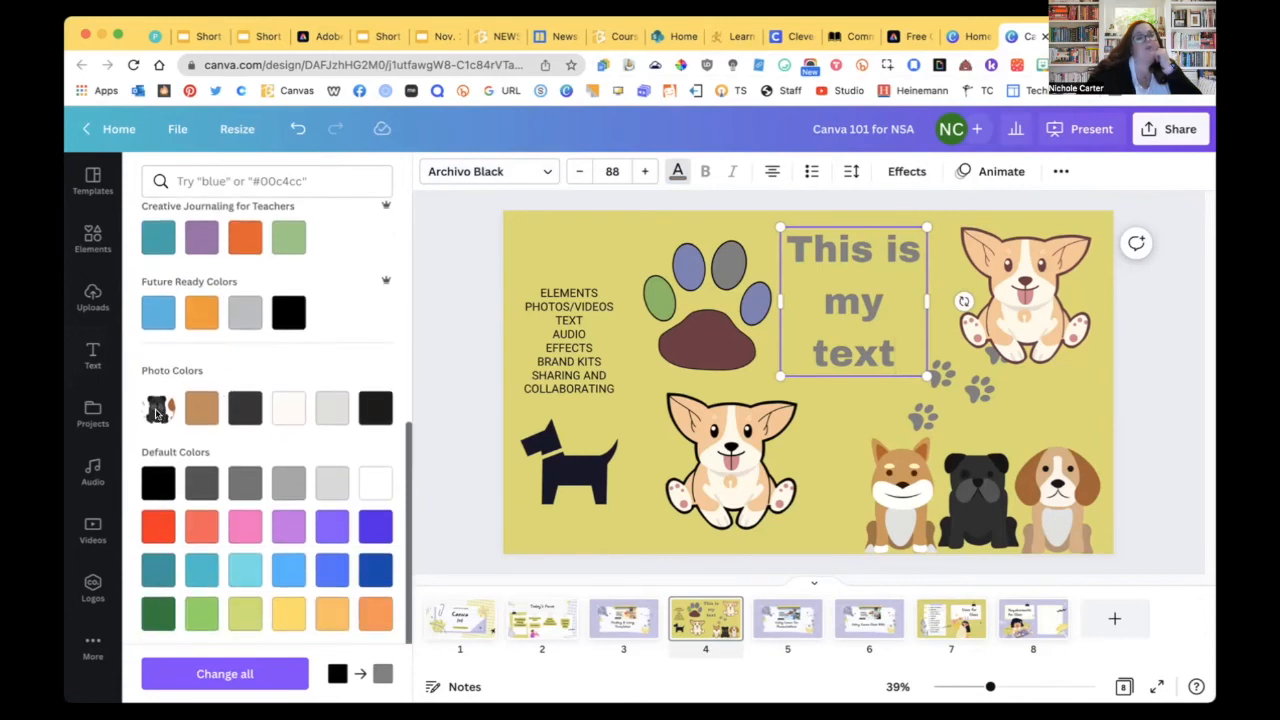
click(199, 409)
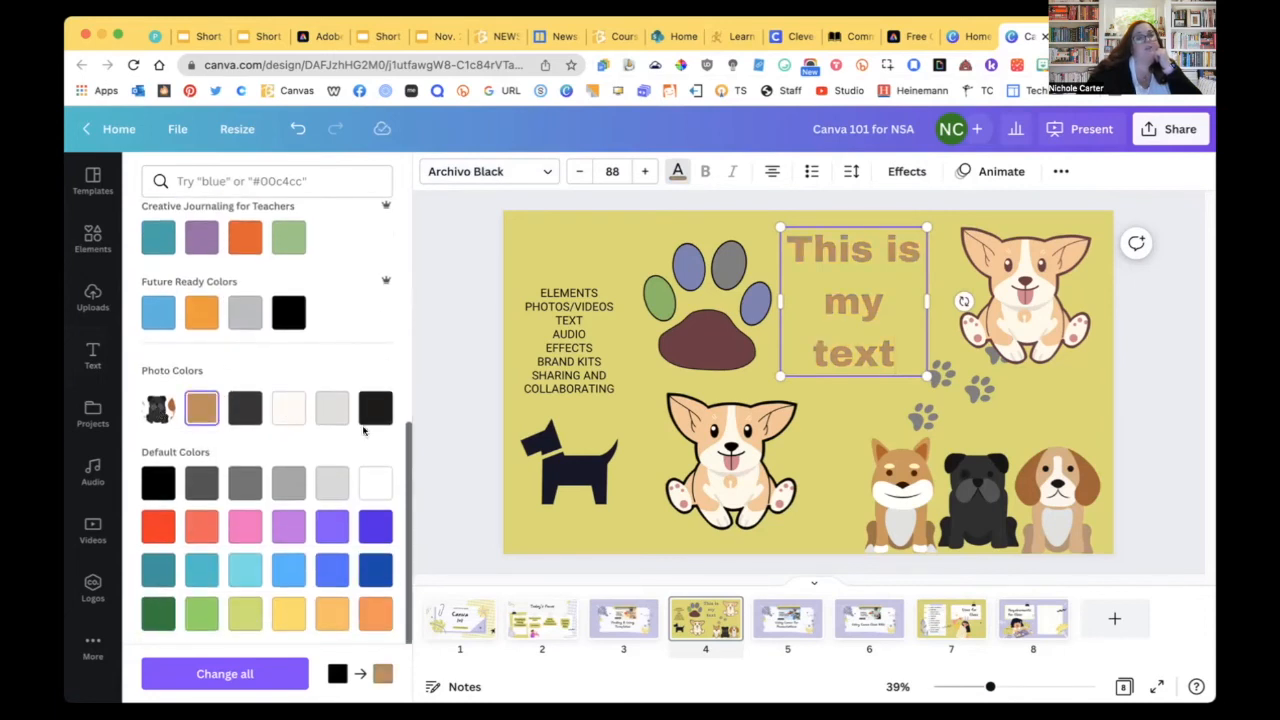
click(322, 407)
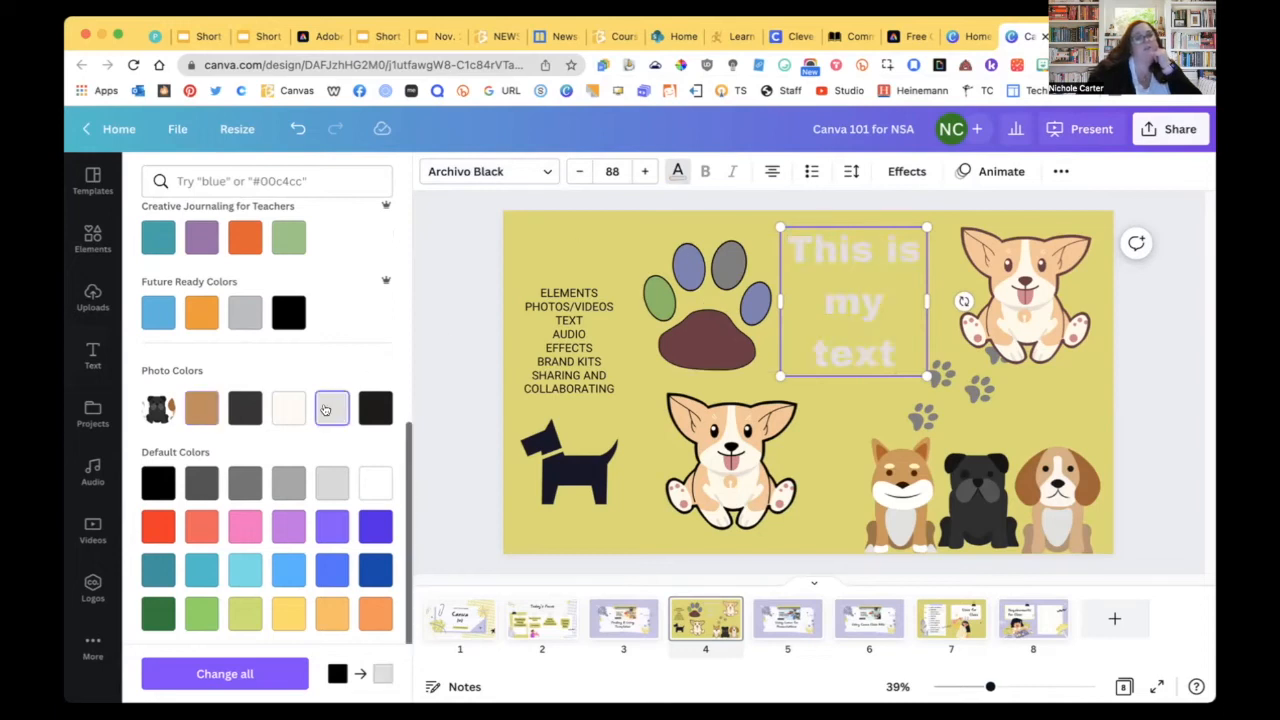
click(252, 407)
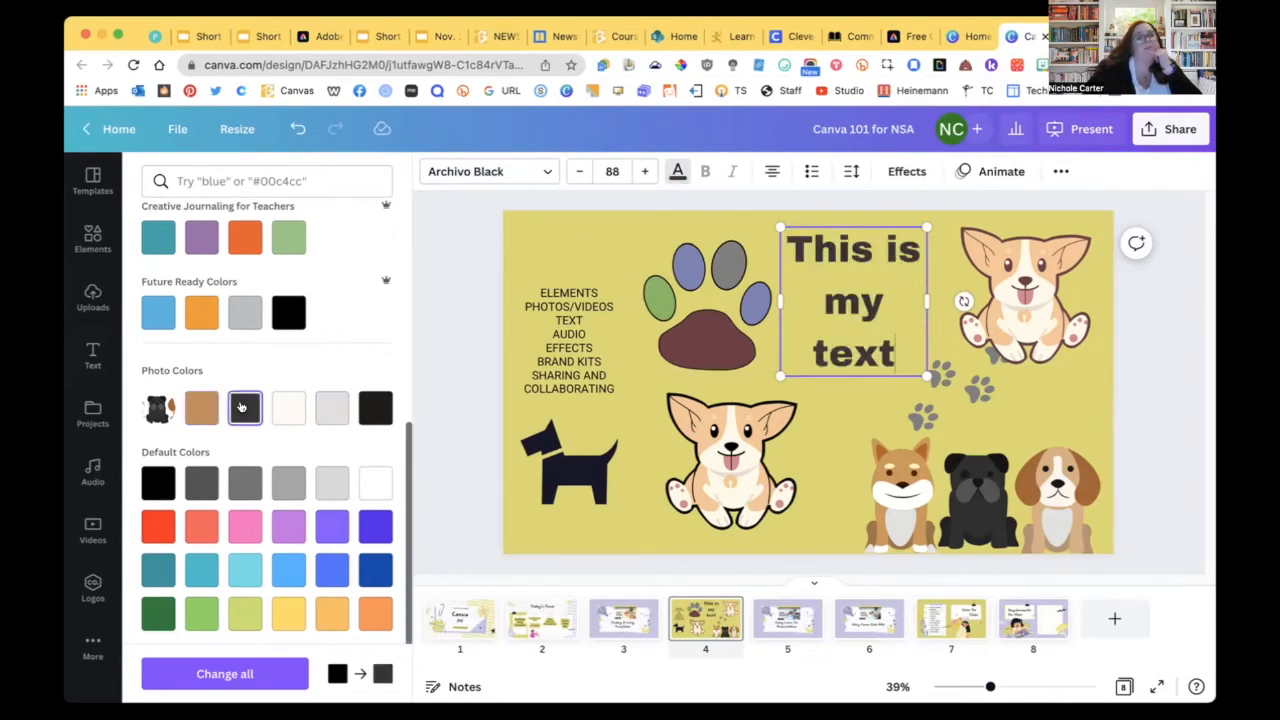
- Try the Splice and Echo effects on the heading text, finishing with the Glitch style
click(905, 172)
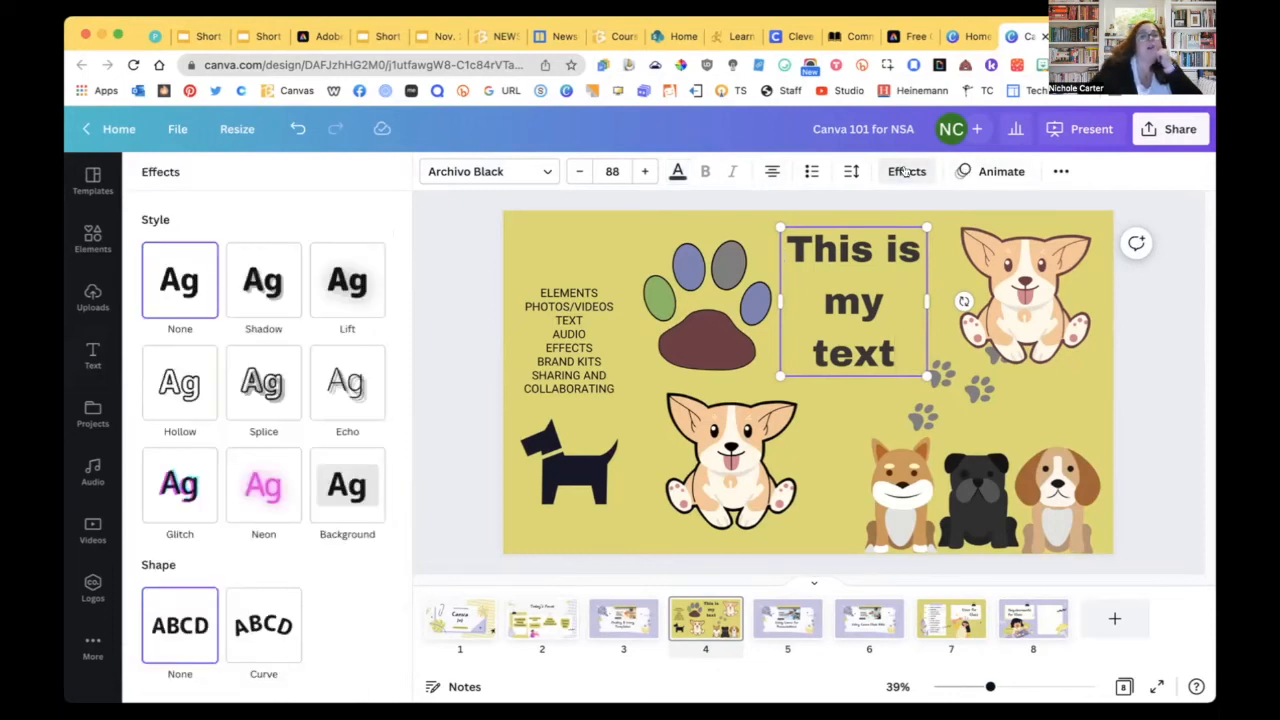
click(264, 378)
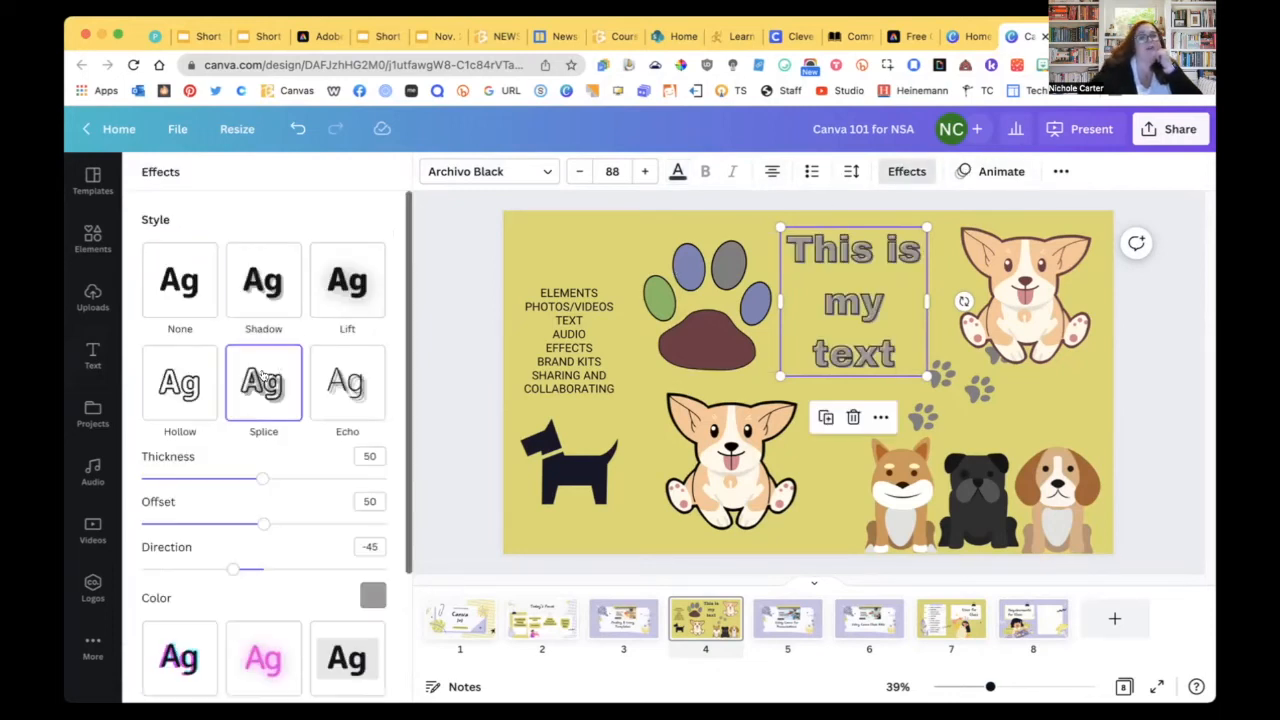
click(357, 381)
scroll(236, 471, down, 2)
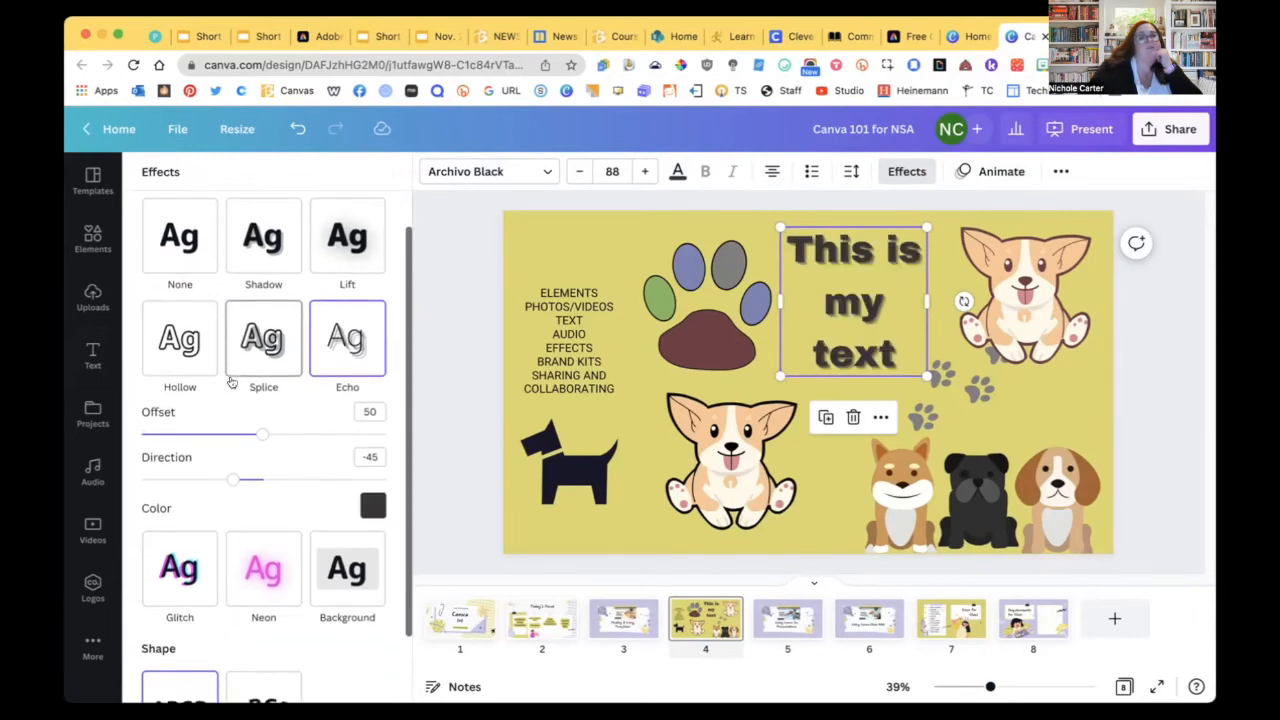
click(165, 519)
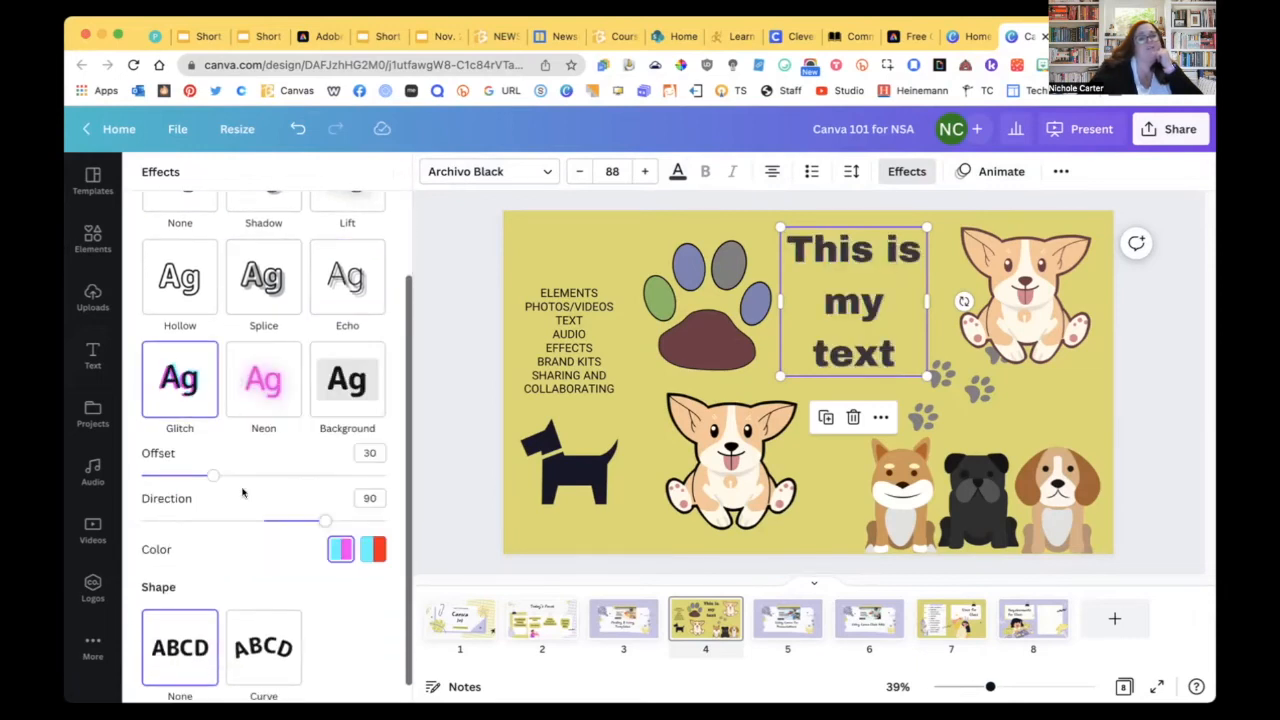